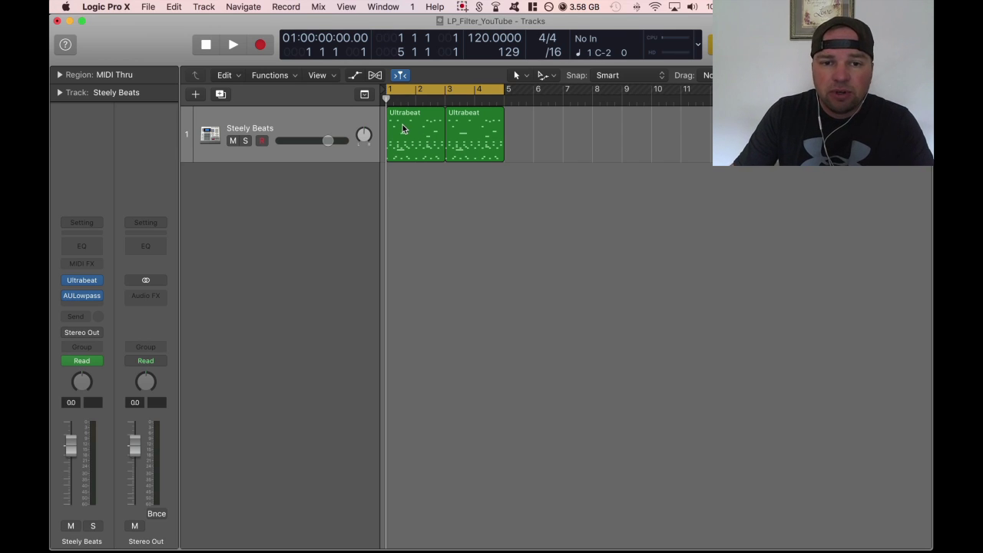
Step: Select both Ultrabeat regions and play the beat, briefly showing the filter cutoff automation
{"action": "left_click", "coordinate": [296, 128]}
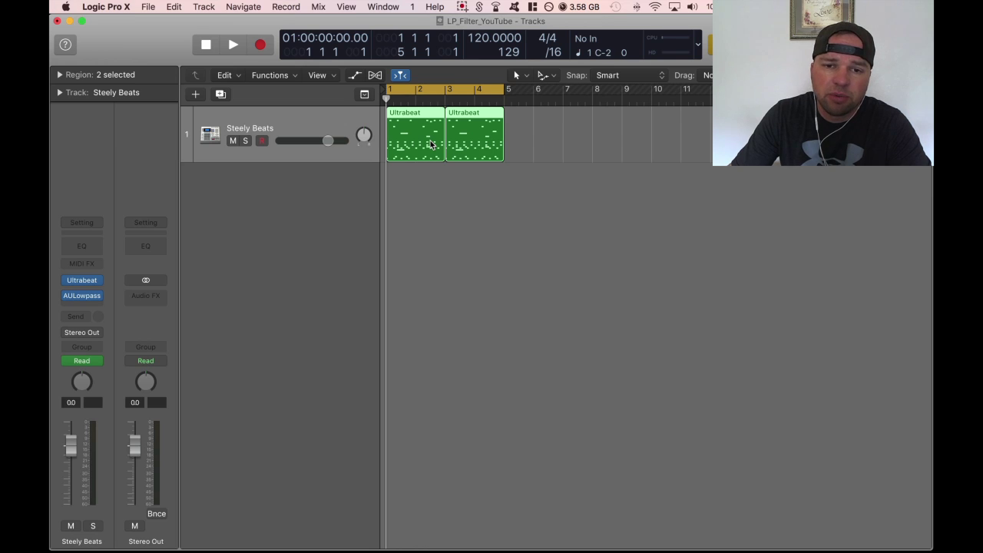
{"action": "key", "text": "space"}
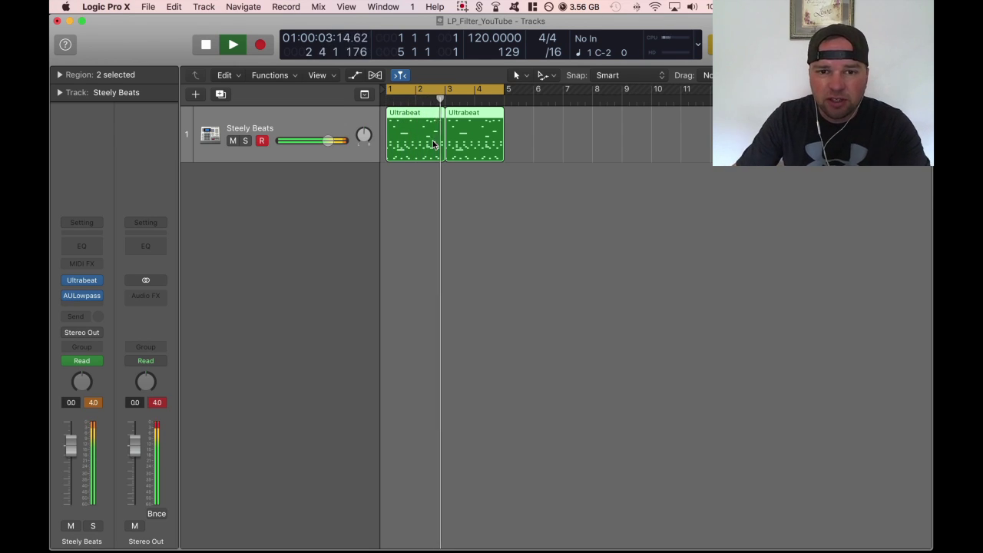
{"action": "key", "text": "a"}
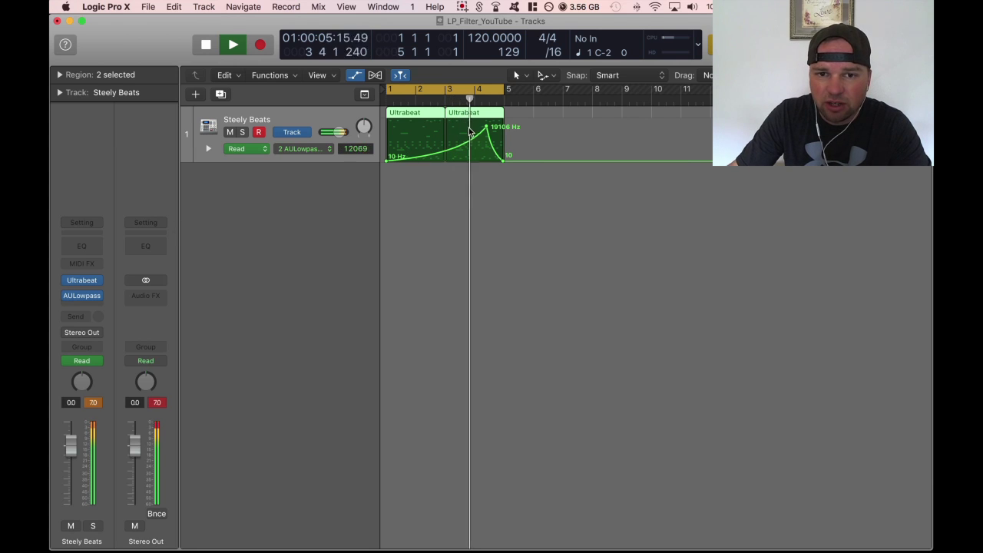
{"action": "key", "text": "a"}
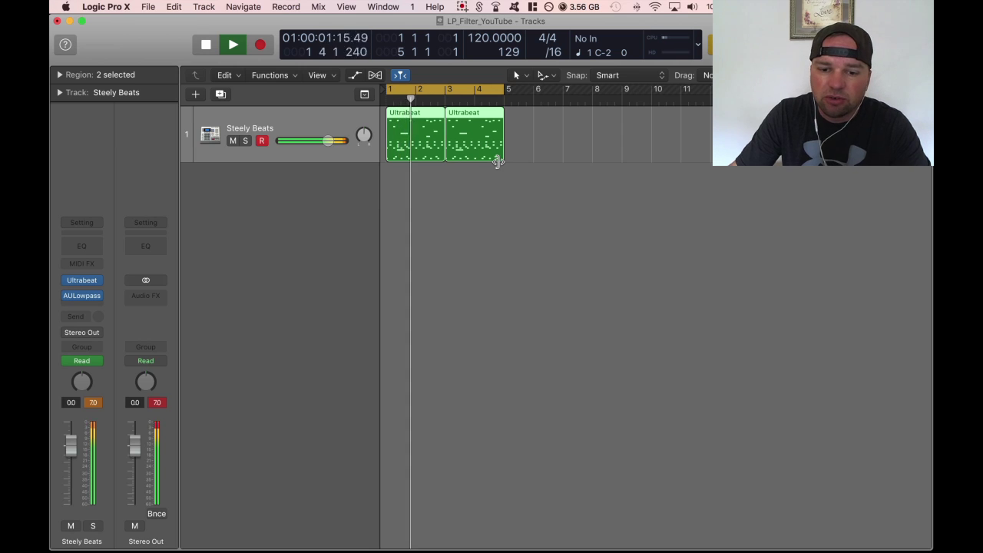
{"action": "key", "text": "space"}
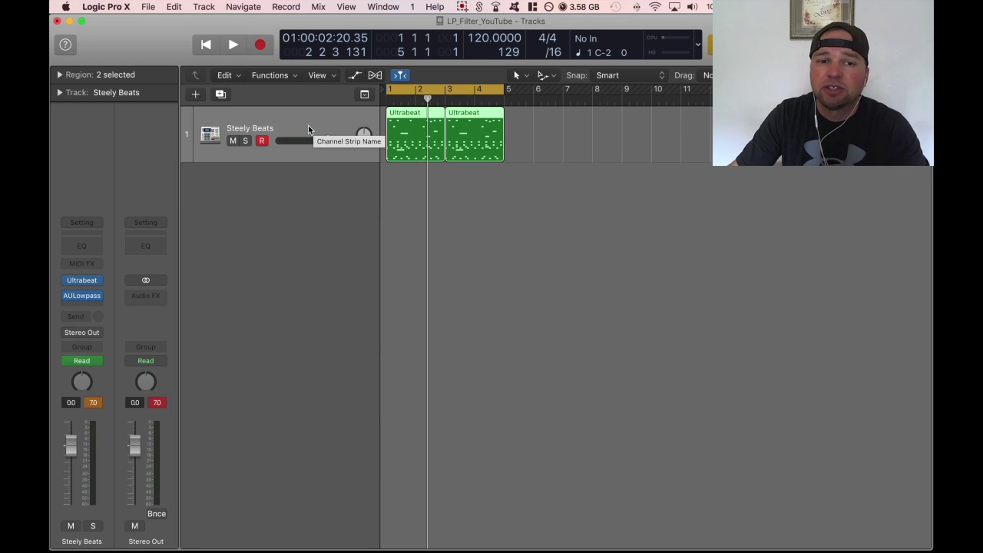
Step: Create a new software instrument track loaded with stereo Ultrabeat
{"action": "left_click", "coordinate": [201, 97]}
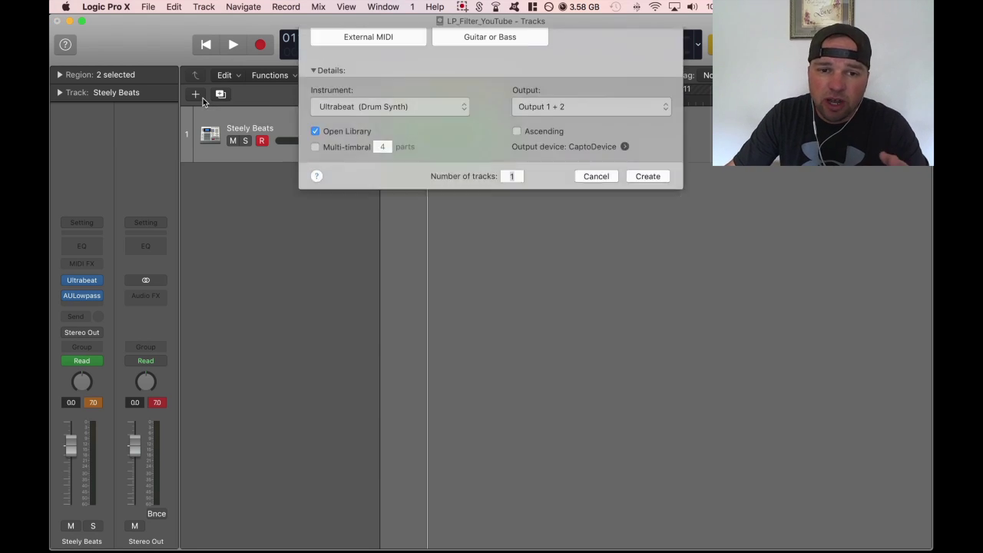
{"action": "left_click", "coordinate": [383, 147]}
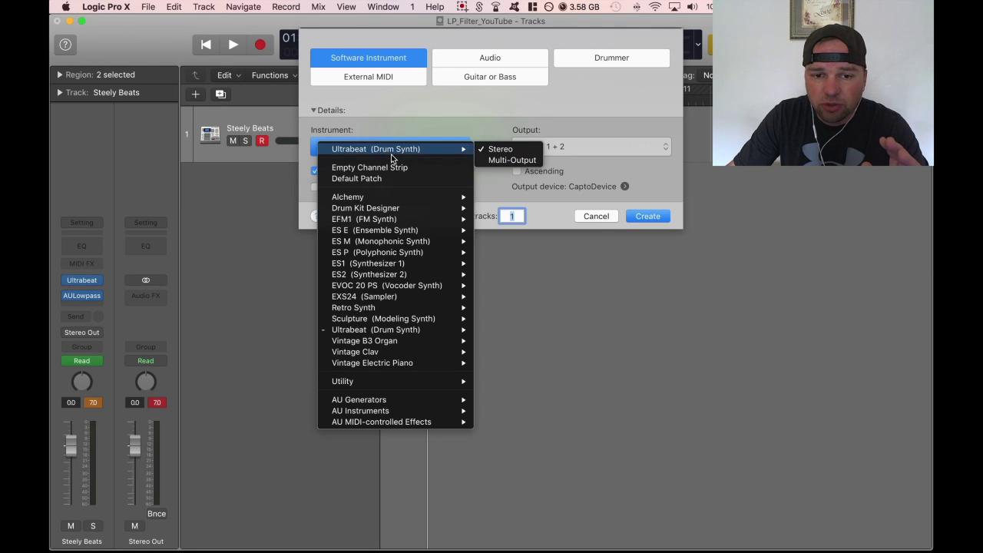
{"action": "mouse_move", "coordinate": [422, 330]}
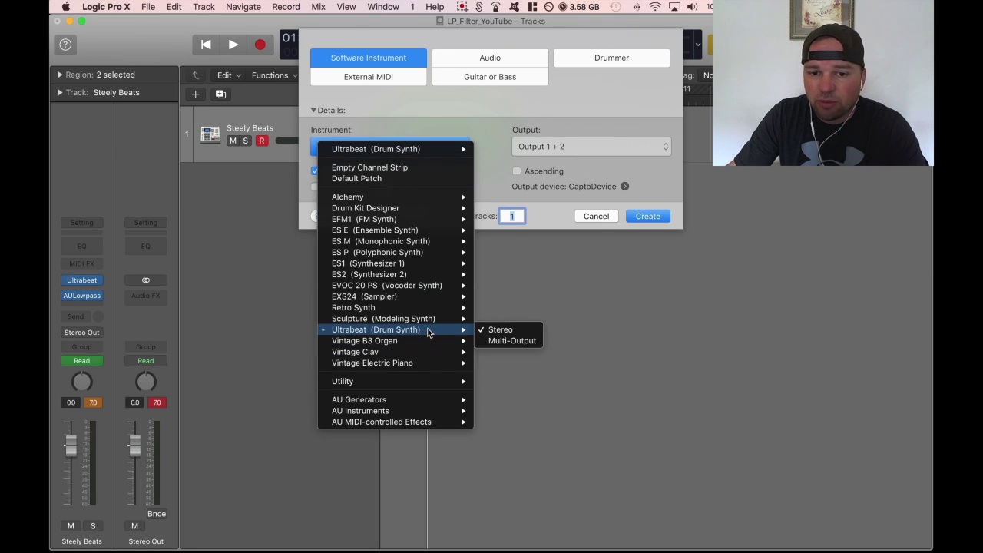
{"action": "left_click", "coordinate": [504, 331]}
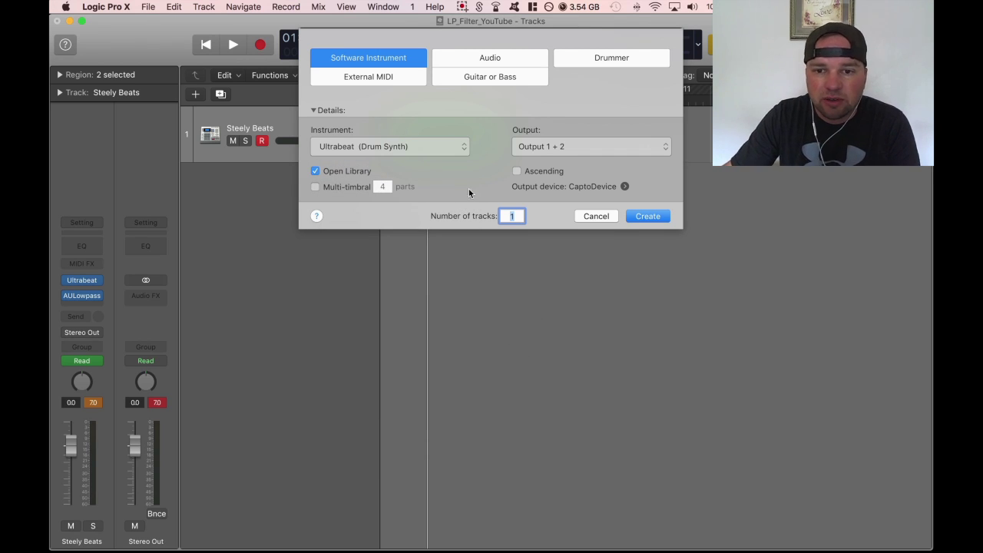
{"action": "left_click", "coordinate": [648, 216]}
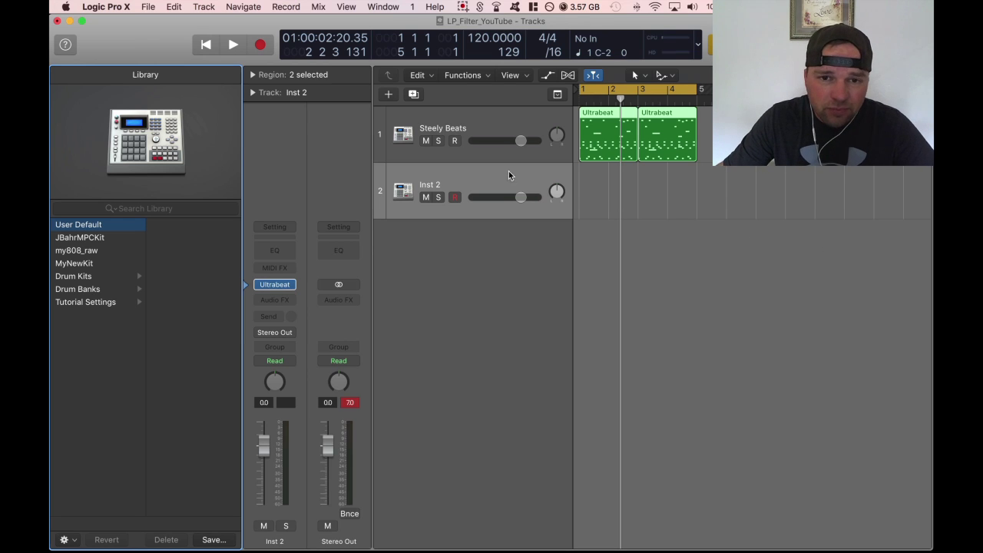
Step: Open the new track's Ultrabeat window and move it higher on screen
{"action": "left_click", "coordinate": [294, 285]}
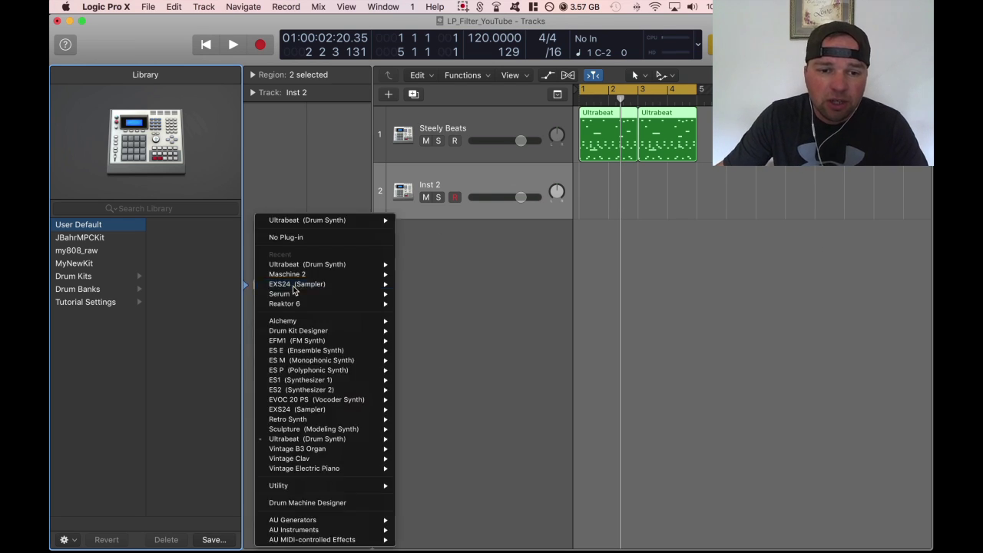
{"action": "mouse_move", "coordinate": [292, 287]}
{"action": "left_click", "coordinate": [519, 316]}
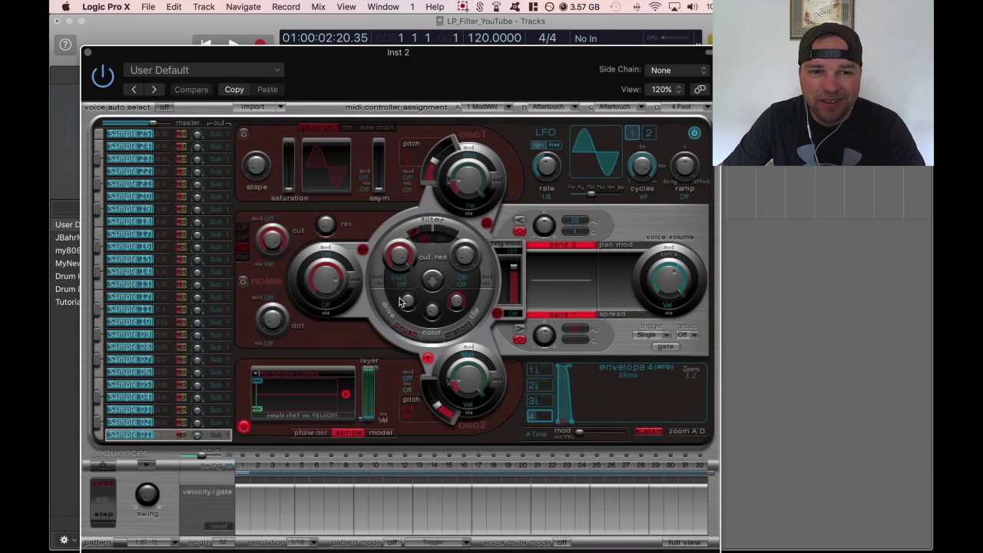
{"action": "left_click_drag", "start_coordinate": [313, 52], "coordinate": [324, 20]}
Step: Load the Steely Beats drum kit and audition its built-in pattern
{"action": "left_click", "coordinate": [241, 35]}
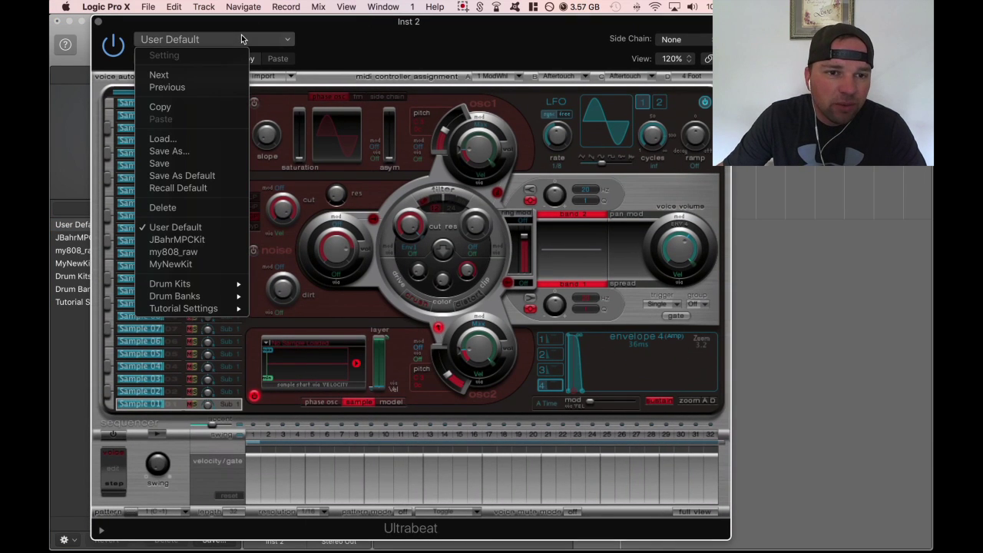
{"action": "mouse_move", "coordinate": [216, 285]}
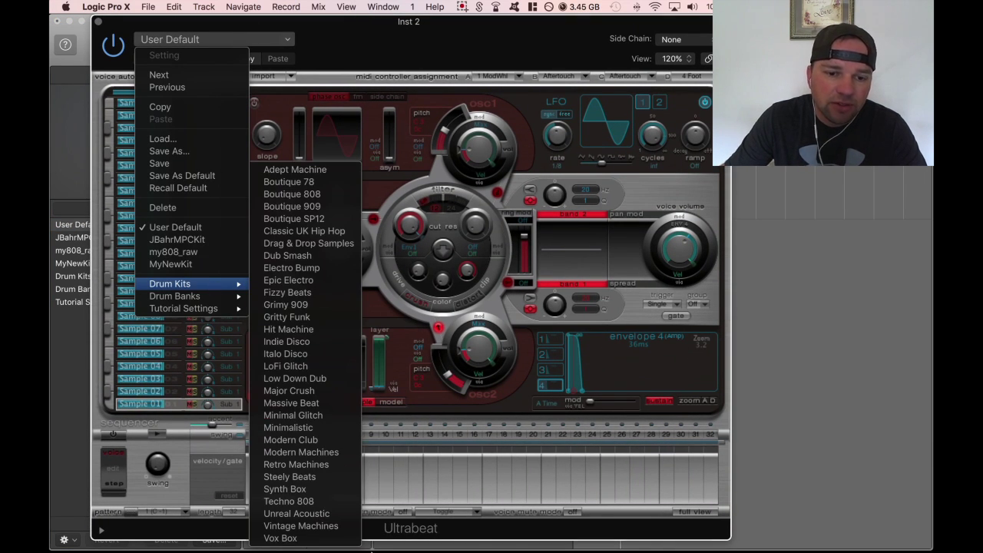
{"action": "left_click", "coordinate": [305, 477]}
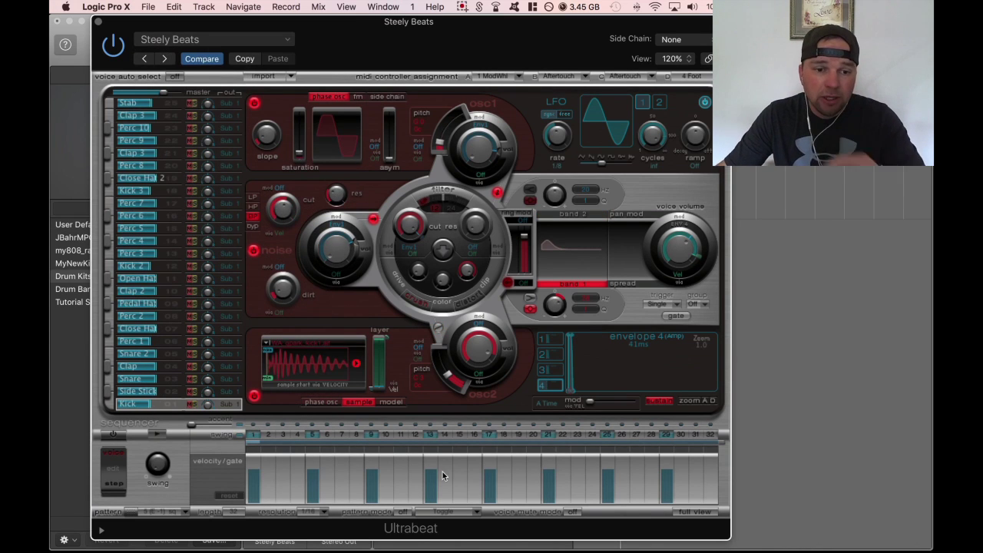
{"action": "left_click", "coordinate": [155, 437]}
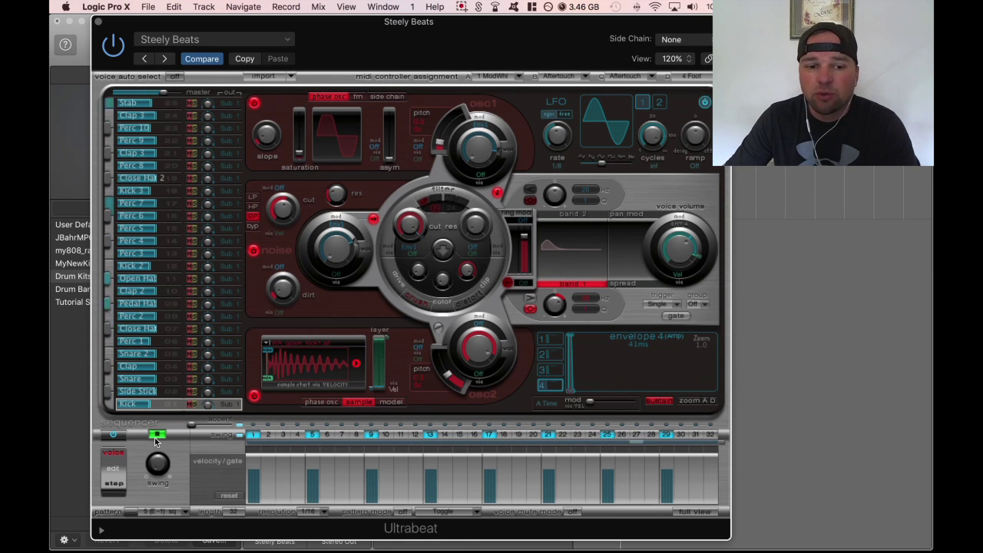
{"action": "left_click", "coordinate": [156, 438]}
Step: Select the Perc 9 and Stab voices, then close the Ultrabeat window
{"action": "left_click", "coordinate": [139, 140]}
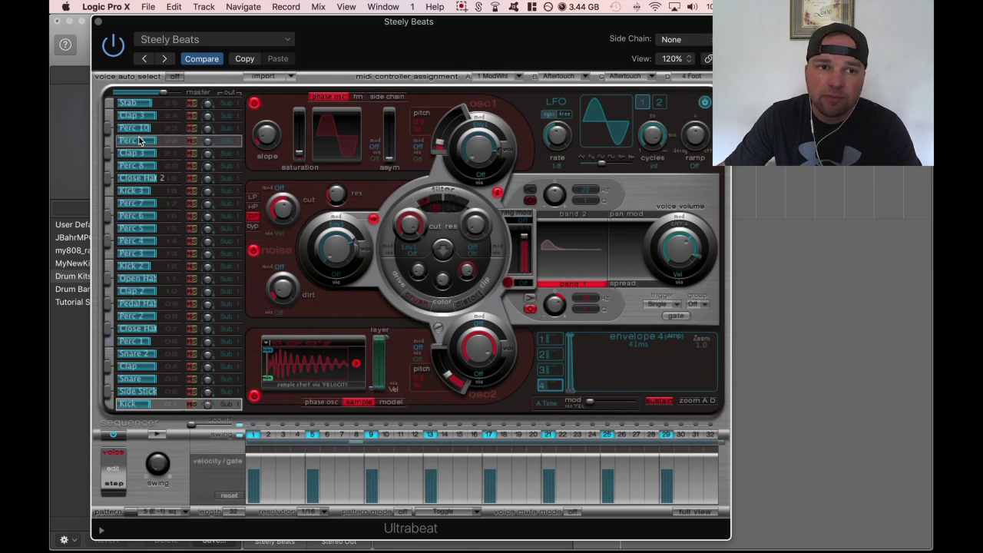
{"action": "left_click", "coordinate": [126, 102]}
{"action": "left_click", "coordinate": [97, 22]}
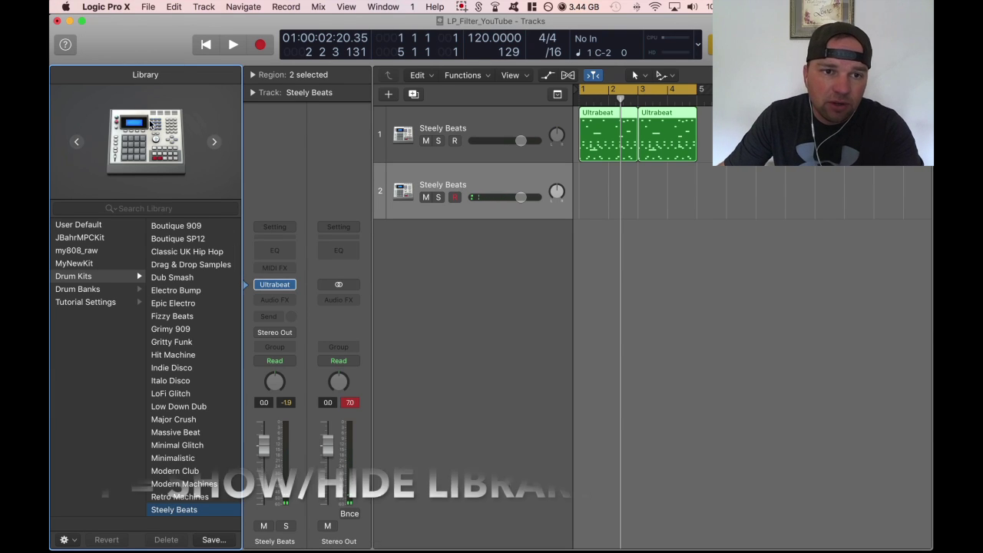
Step: Hide the Library, insert a stereo AULowpass audio effect, and move its window aside
{"action": "key", "text": "y"}
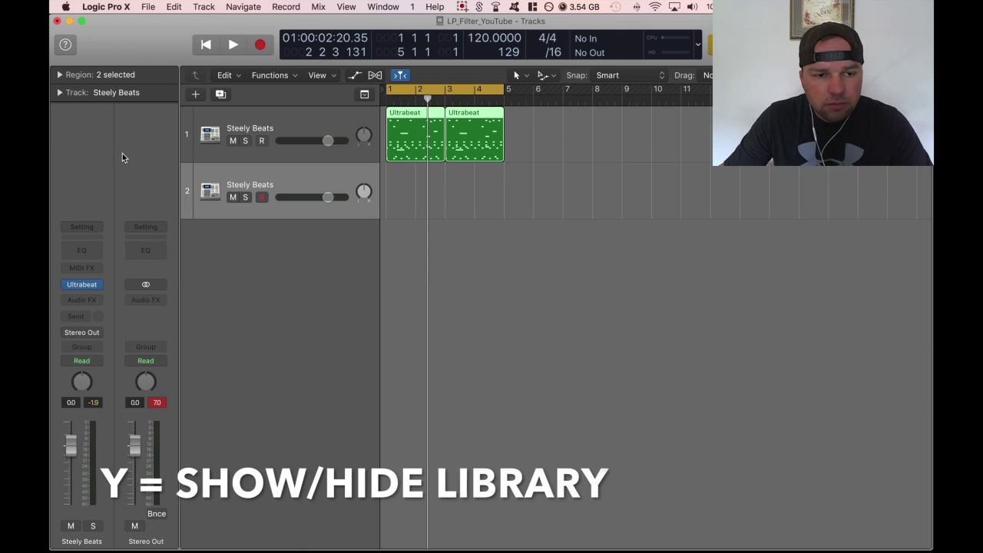
{"action": "mouse_move", "coordinate": [84, 289]}
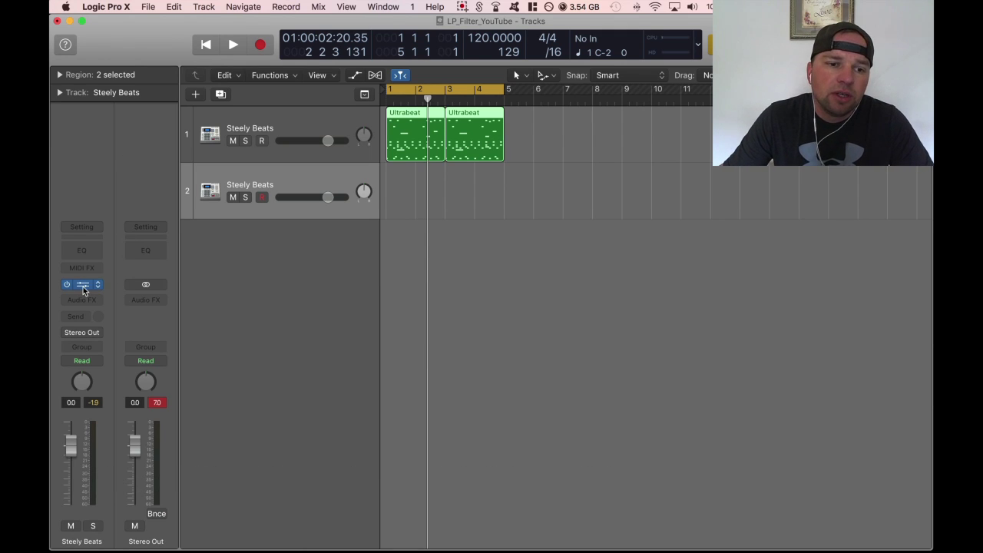
{"action": "left_click", "coordinate": [98, 301]}
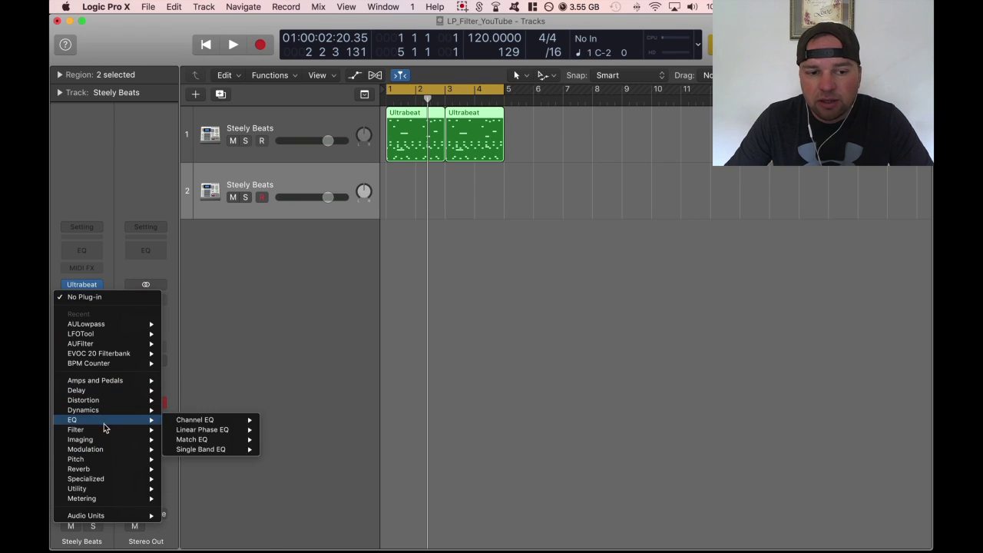
{"action": "mouse_move", "coordinate": [98, 517]}
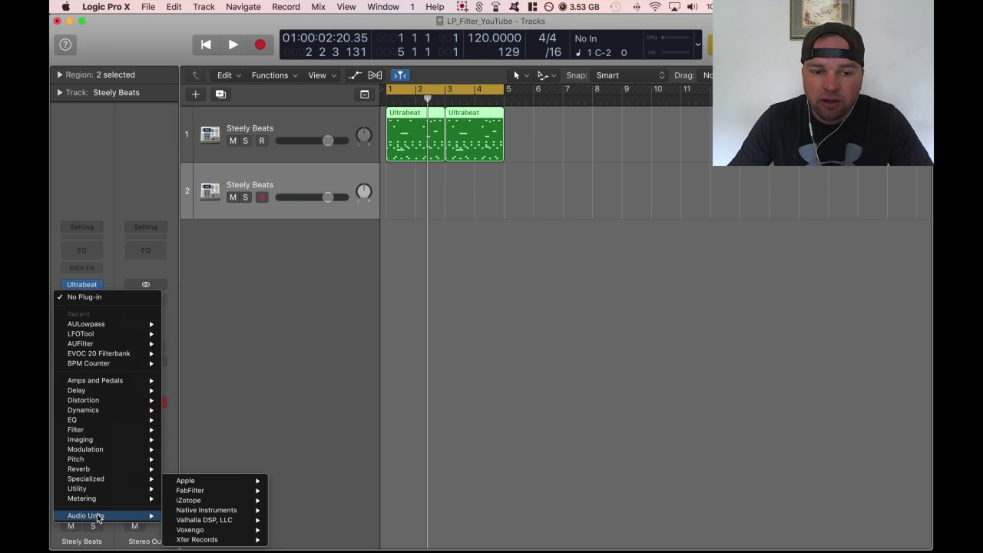
{"action": "mouse_move", "coordinate": [214, 484]}
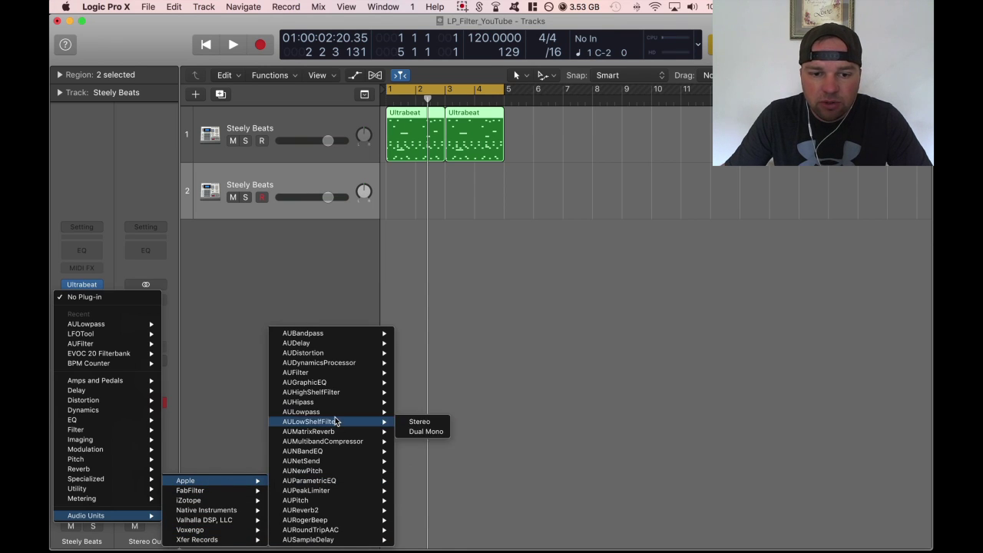
{"action": "key", "text": "Escape"}
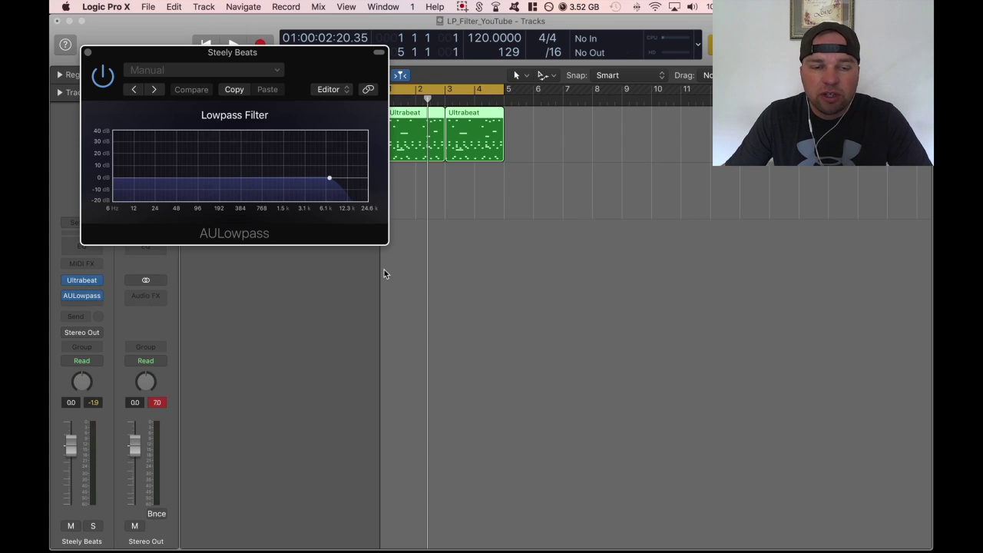
{"action": "left_click_drag", "start_coordinate": [358, 70], "coordinate": [784, 106]}
Step: Mute the original Steely Beats track and bring up the second track's Ultrabeat window
{"action": "left_click", "coordinate": [234, 141]}
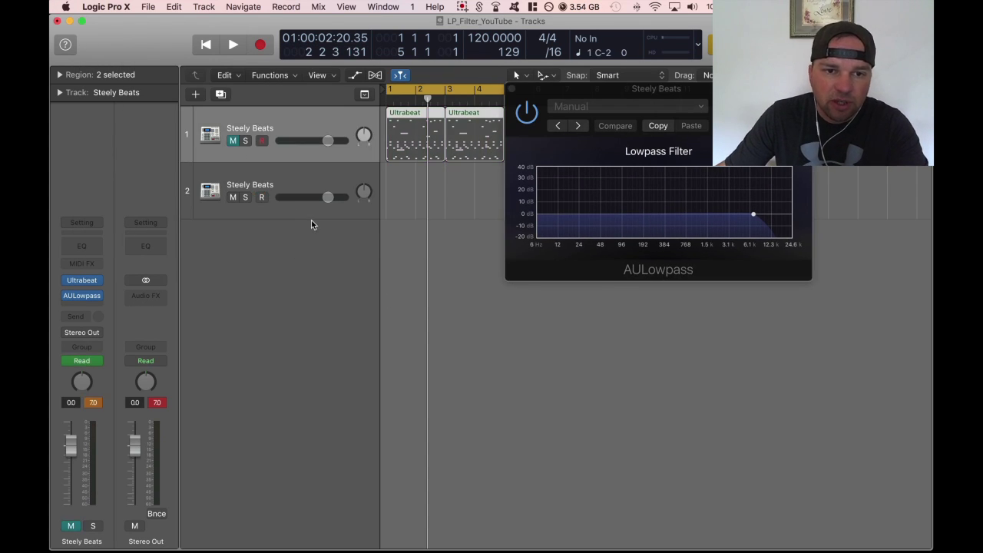
{"action": "left_click", "coordinate": [302, 176]}
{"action": "left_click", "coordinate": [82, 281]}
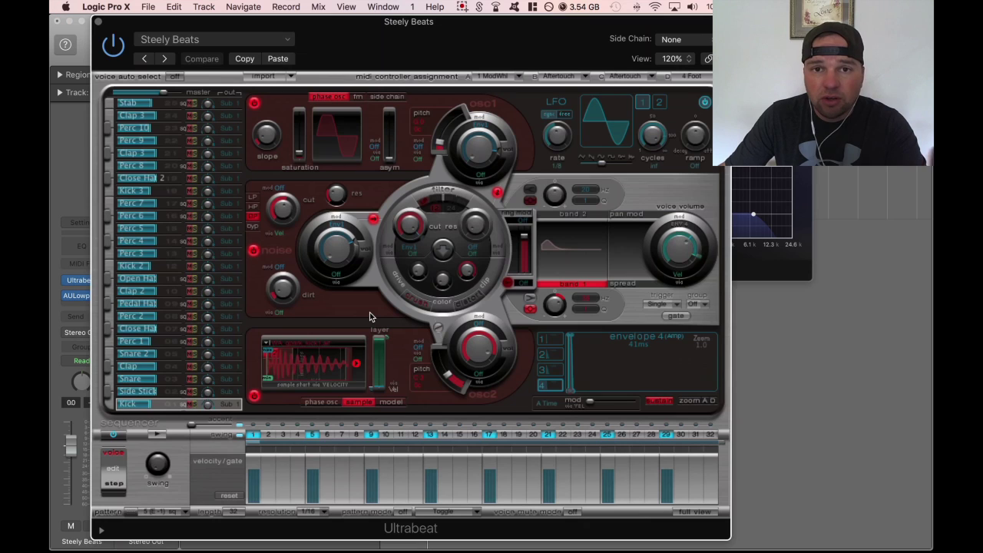
{"action": "left_click_drag", "start_coordinate": [352, 36], "coordinate": [848, 51]}
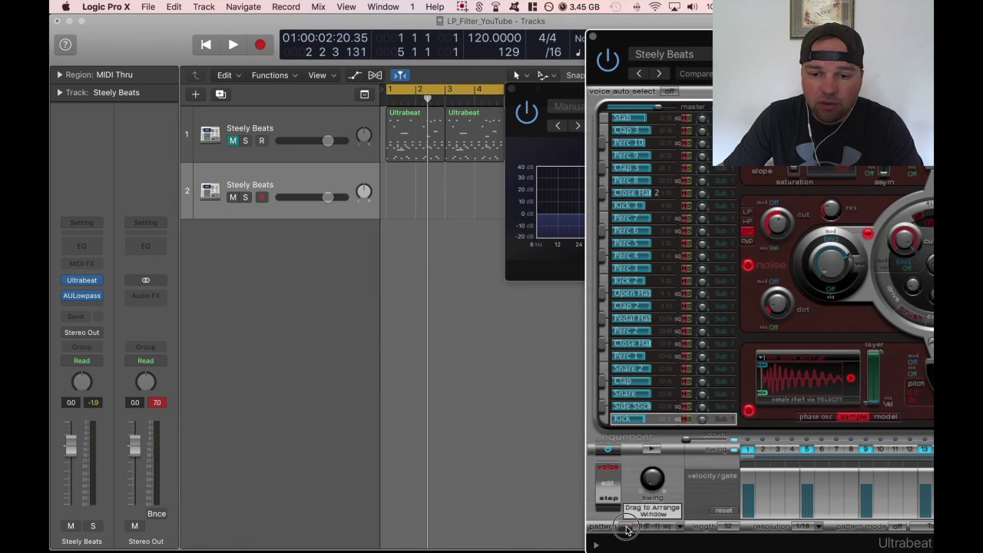
{"action": "left_click_drag", "start_coordinate": [786, 34], "coordinate": [249, 6]}
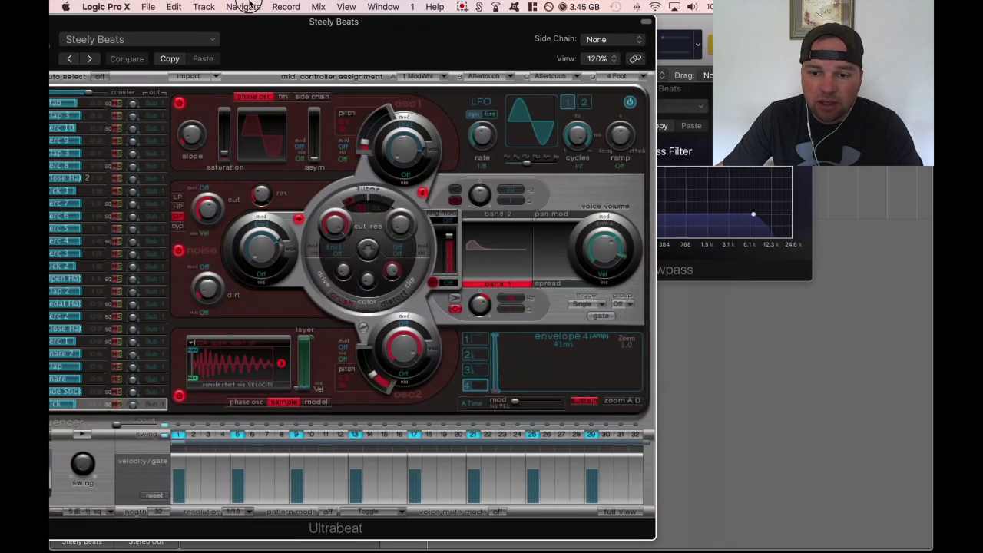
{"action": "left_click", "coordinate": [620, 511]}
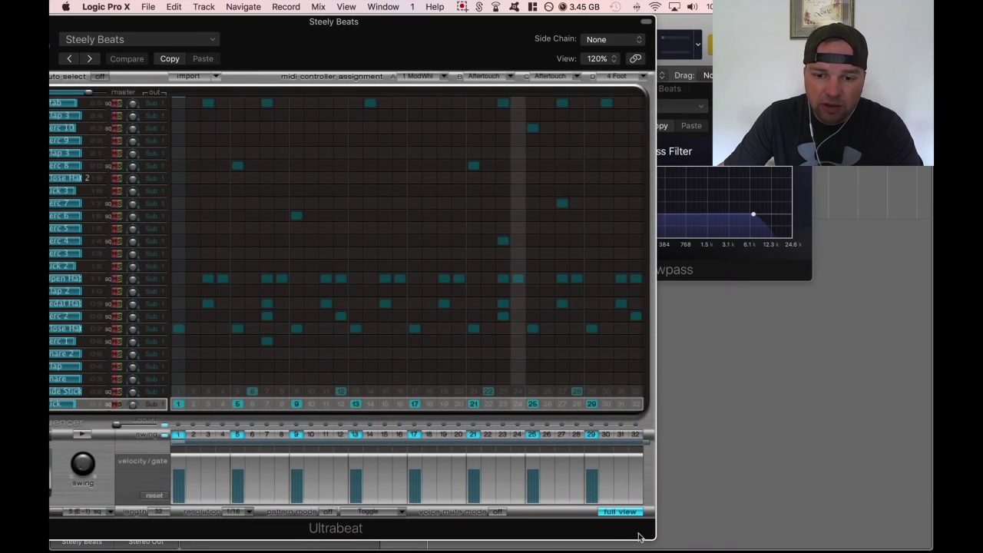
{"action": "left_click", "coordinate": [617, 513]}
{"action": "left_click", "coordinate": [627, 514]}
{"action": "left_click_drag", "start_coordinate": [384, 21], "coordinate": [785, 21]}
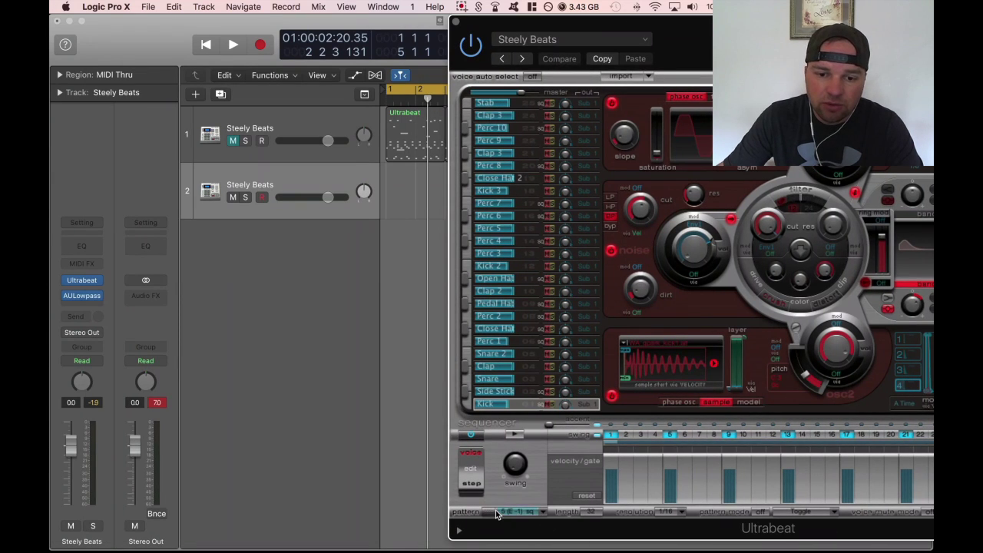
Step: Drag the Ultrabeat pattern onto track 2 and copy the region to bar 3
{"action": "left_click_drag", "start_coordinate": [398, 204], "coordinate": [397, 204]}
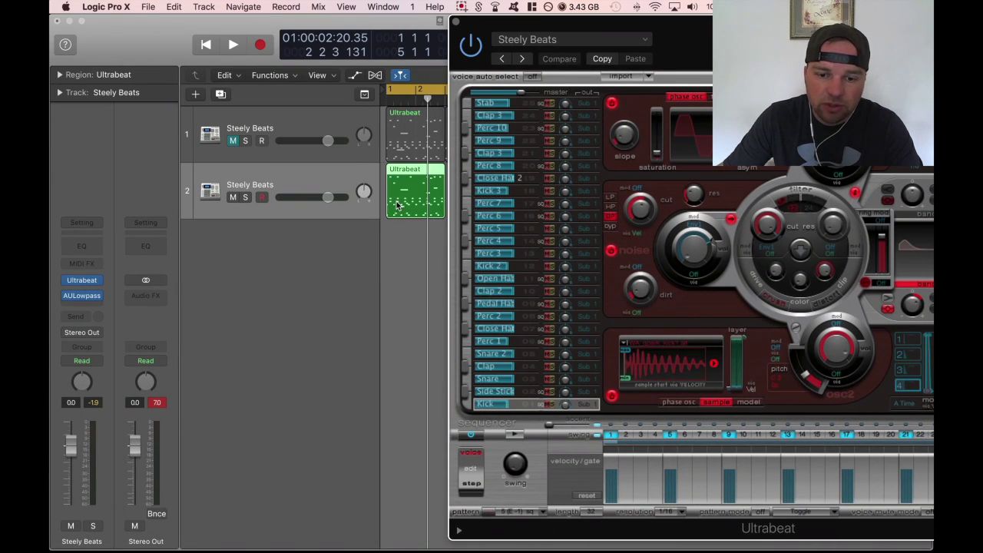
{"action": "left_click", "coordinate": [456, 22]}
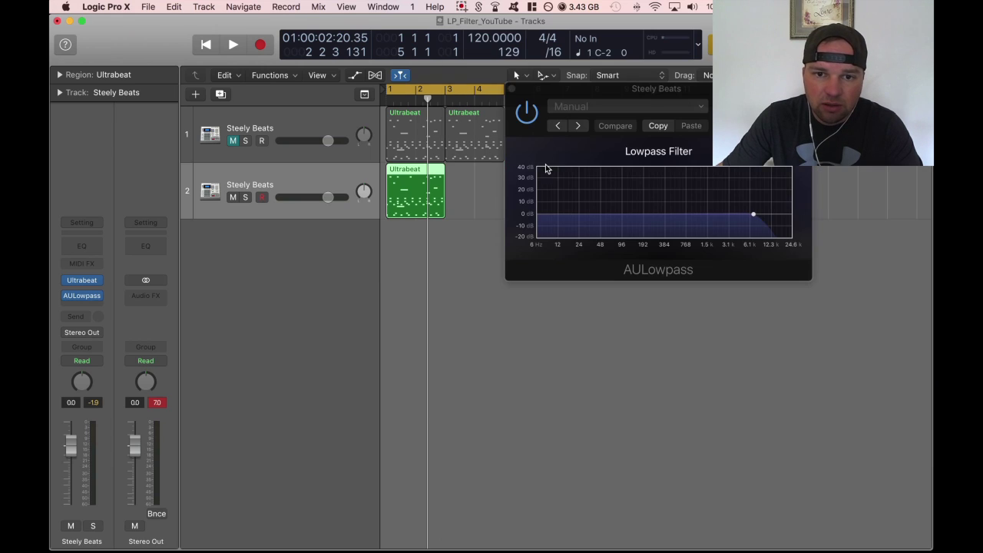
{"action": "left_click_drag", "start_coordinate": [546, 92], "coordinate": [658, 102]}
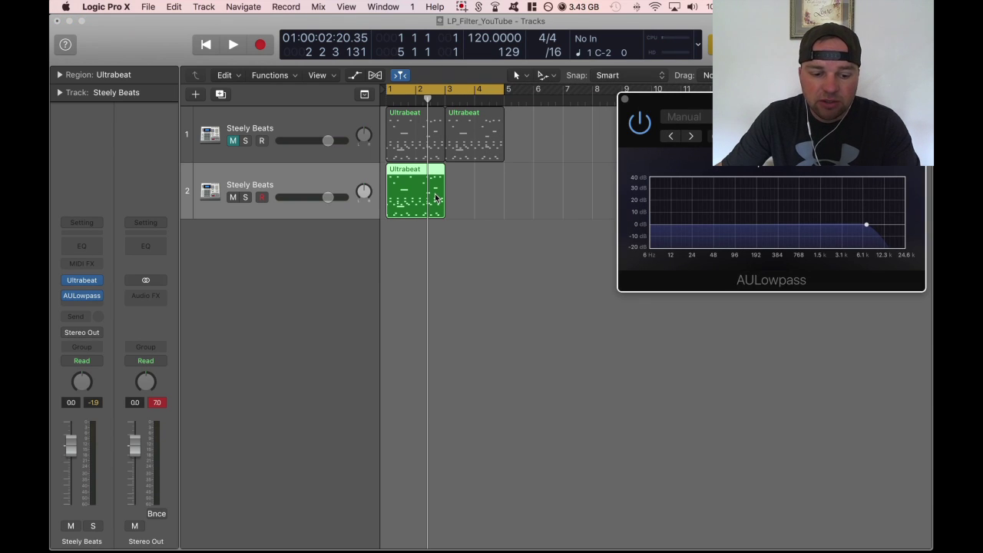
{"action": "left_click_drag", "start_coordinate": [484, 166], "coordinate": [480, 172]}
{"action": "left_click", "coordinate": [492, 272]}
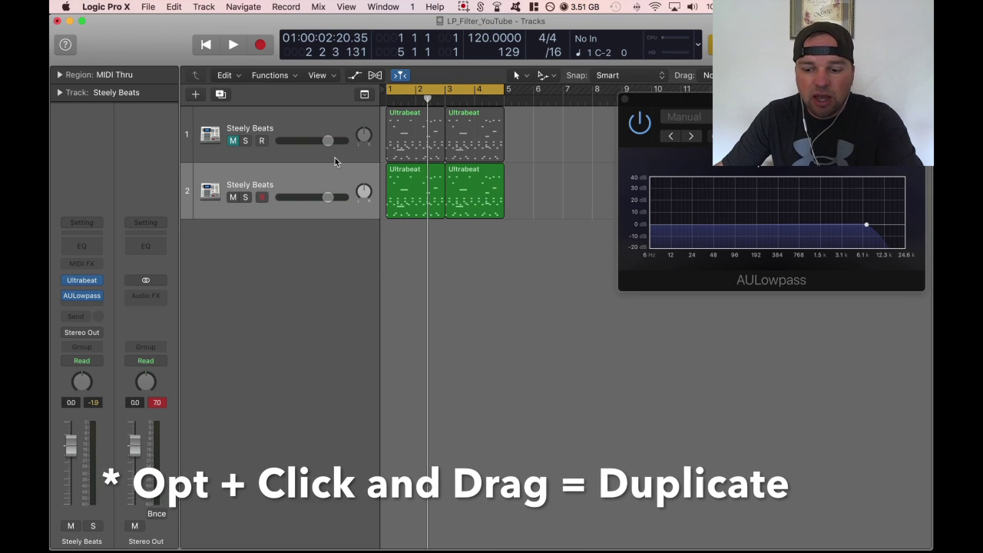
{"action": "key", "text": "Return"}
Step: While playing, sweep the AULowpass cutoff through 223 Hz, 65 Hz and 2.9 kHz
{"action": "key", "text": "space"}
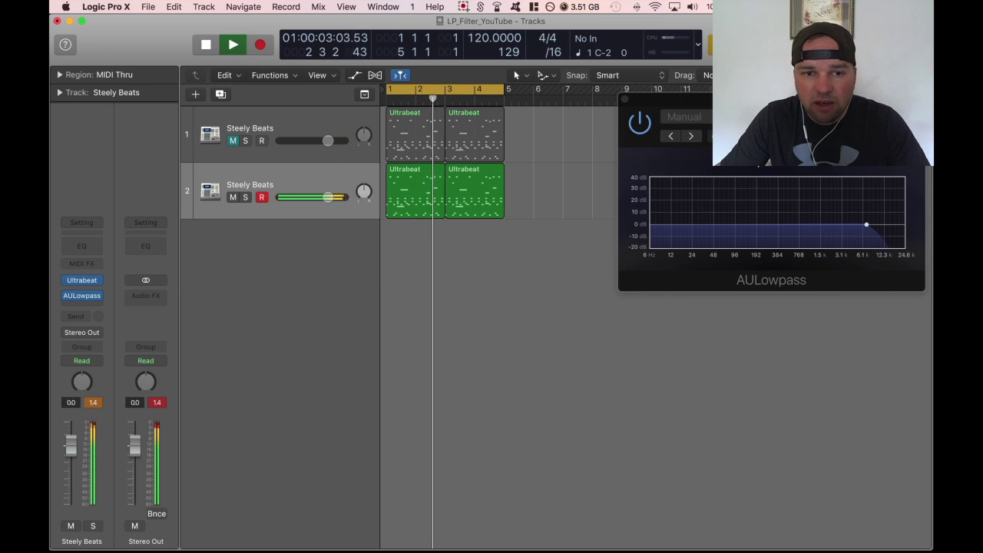
{"action": "left_click_drag", "start_coordinate": [815, 98], "coordinate": [761, 82]}
{"action": "left_click_drag", "start_coordinate": [813, 206], "coordinate": [745, 191]}
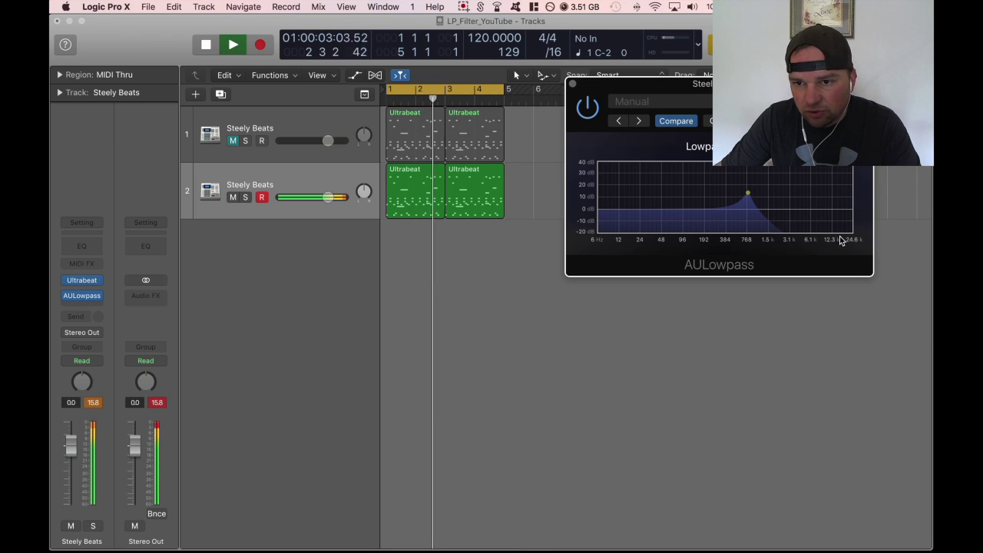
{"action": "left_click_drag", "start_coordinate": [746, 197], "coordinate": [667, 203]}
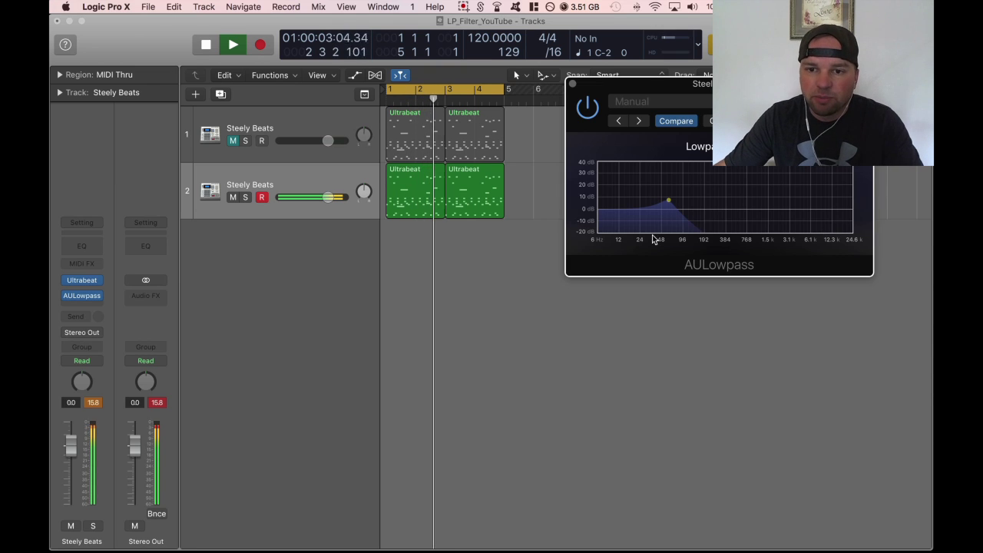
{"action": "left_click", "coordinate": [673, 204]}
{"action": "left_click_drag", "start_coordinate": [673, 206], "coordinate": [761, 202]}
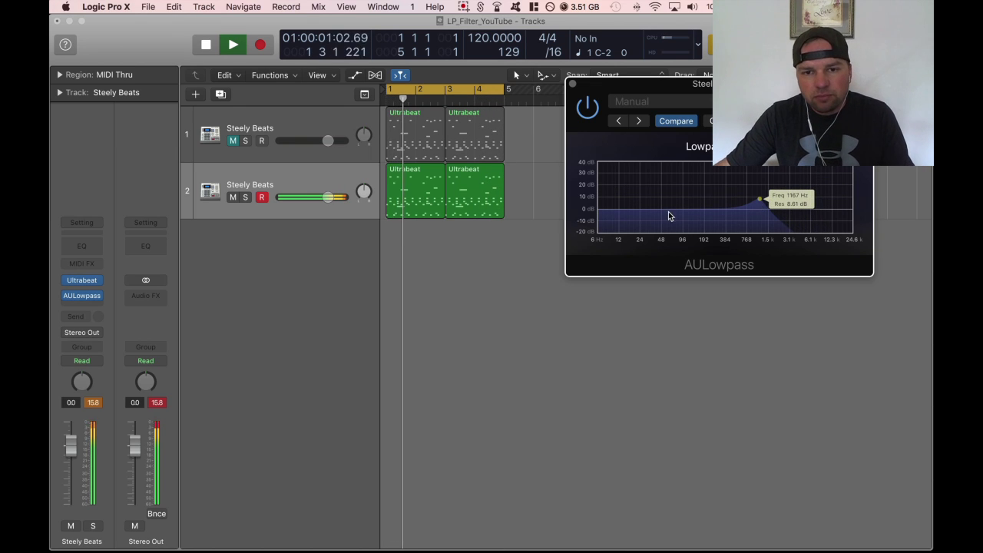
Step: Stop, return to the start, and settle the filter at 1206 Hz with 4.37 dB resonance
{"action": "left_click", "coordinate": [533, 283]}
{"action": "key", "text": "space"}
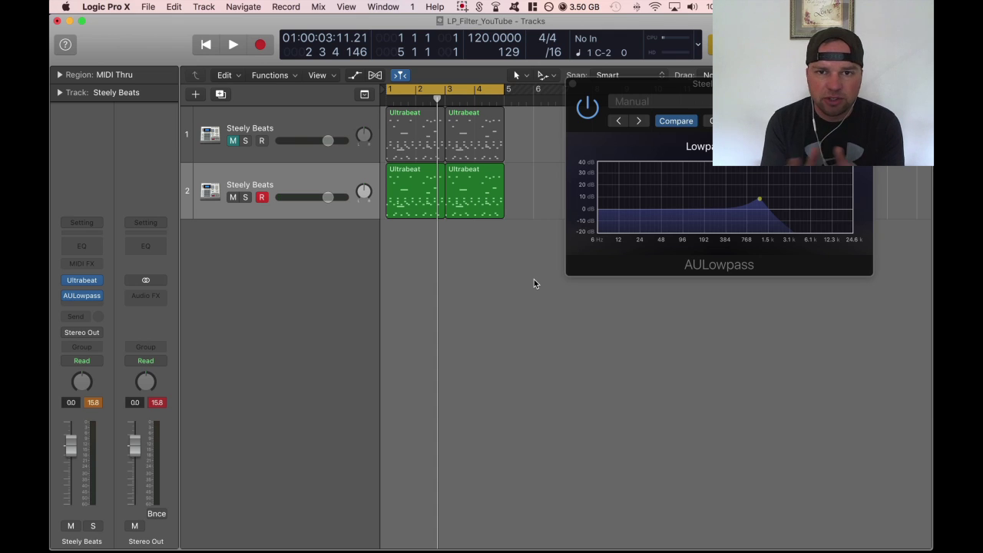
{"action": "key", "text": "Return"}
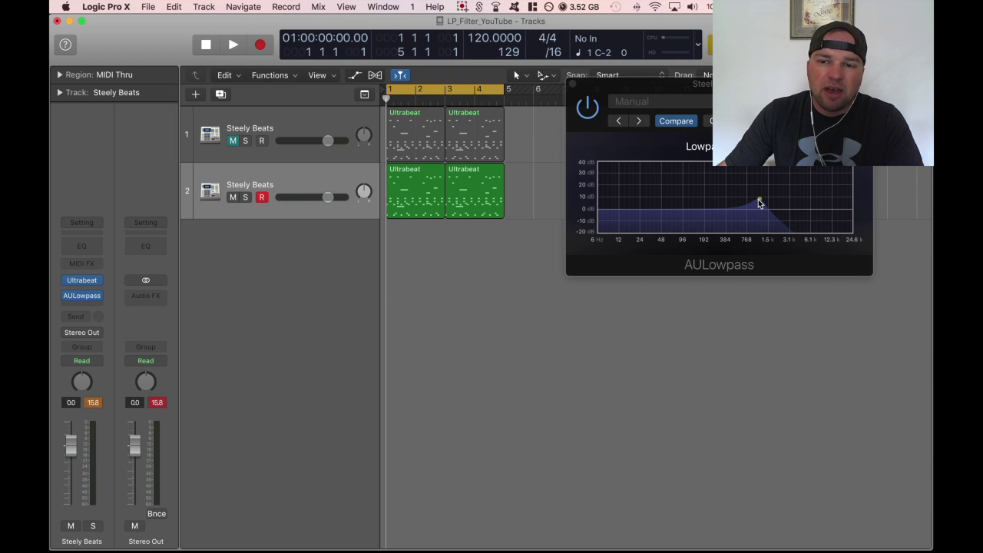
{"action": "mouse_move", "coordinate": [760, 202]}
{"action": "left_mouse_down"}
{"action": "mouse_move", "coordinate": [683, 219]}
{"action": "mouse_move", "coordinate": [695, 202]}
{"action": "mouse_move", "coordinate": [760, 203]}
{"action": "left_mouse_up"}
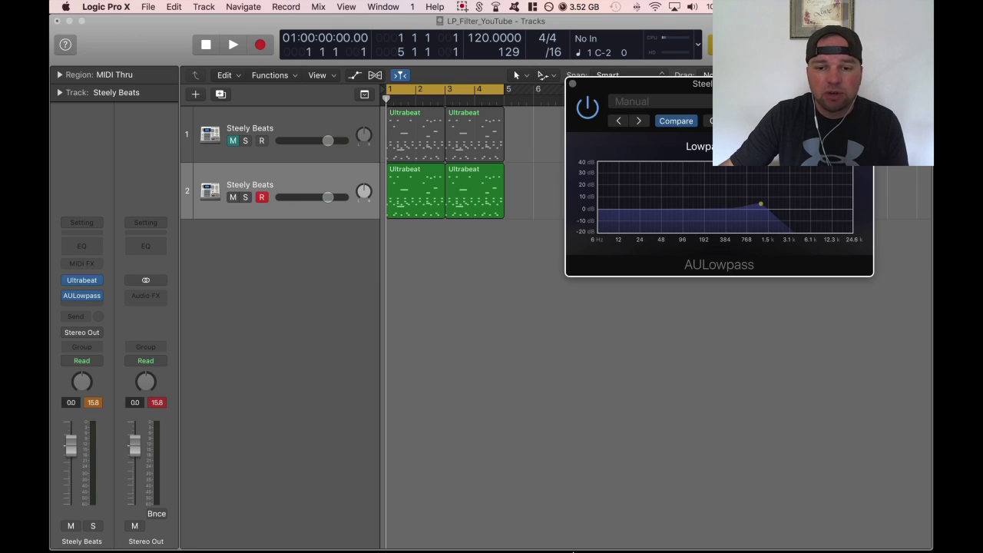
{"action": "left_click", "coordinate": [465, 224]}
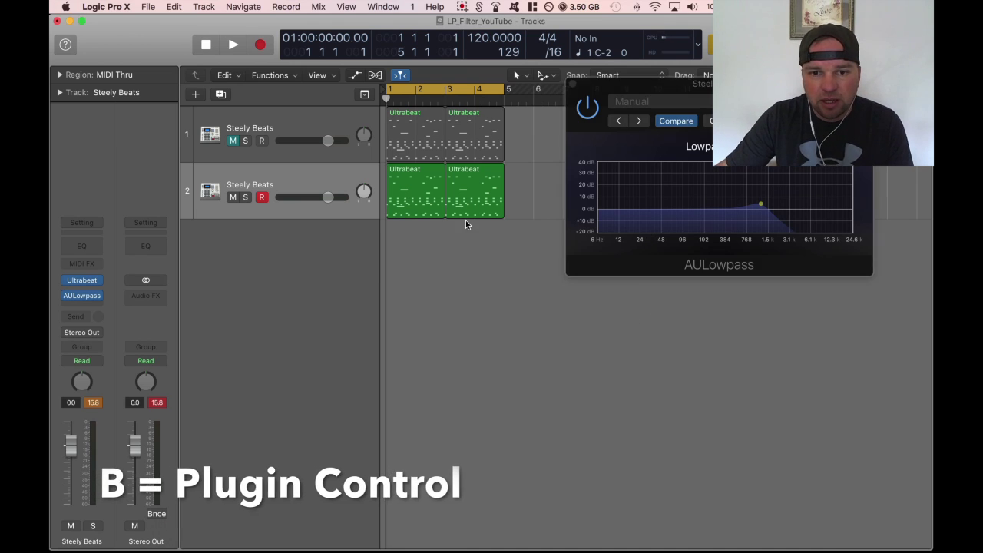
Step: Show the Smart Controls, switch the layout to Vintage Synth 8, and start playback
{"action": "key", "text": "b"}
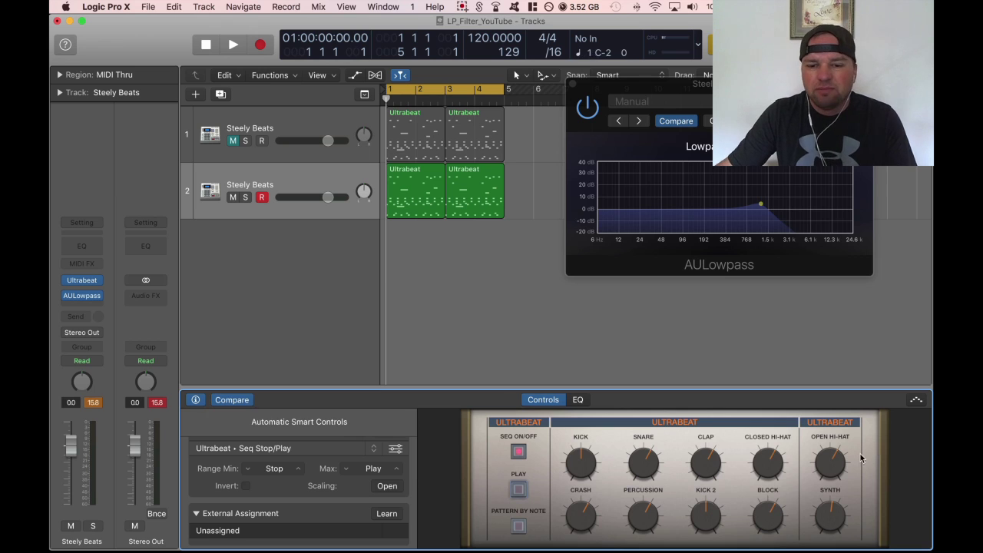
{"action": "left_click", "coordinate": [315, 422]}
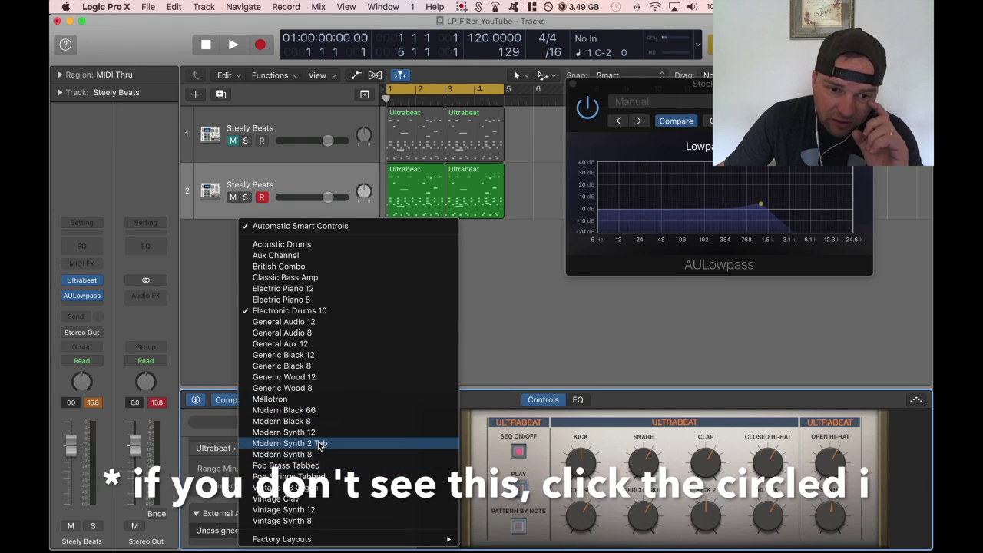
{"action": "key", "text": "Return"}
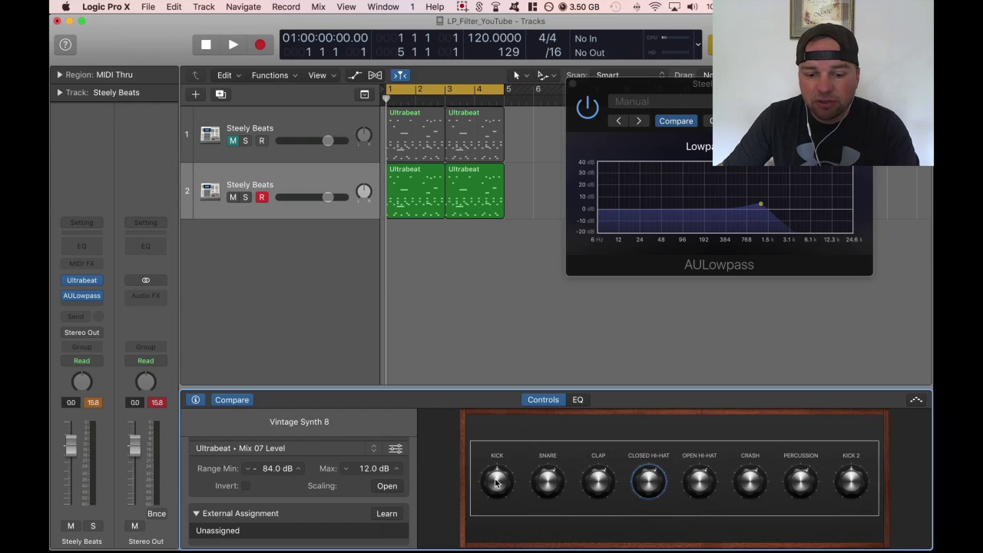
{"action": "key", "text": "space"}
Step: Raise the KICK control to -9.0 dB, then inspect KICK 2 and select PERCUSSION
{"action": "left_click", "coordinate": [495, 482]}
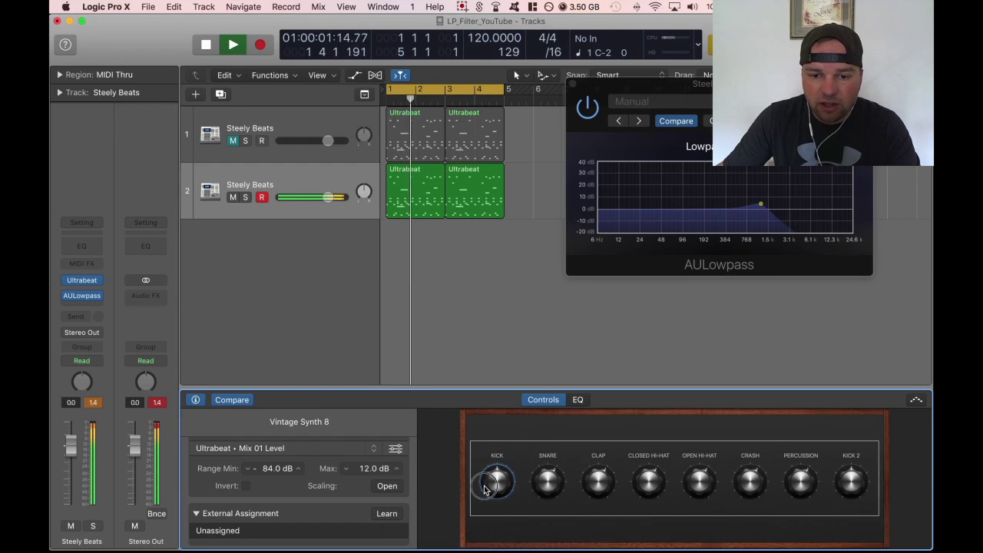
{"action": "left_click", "coordinate": [494, 485]}
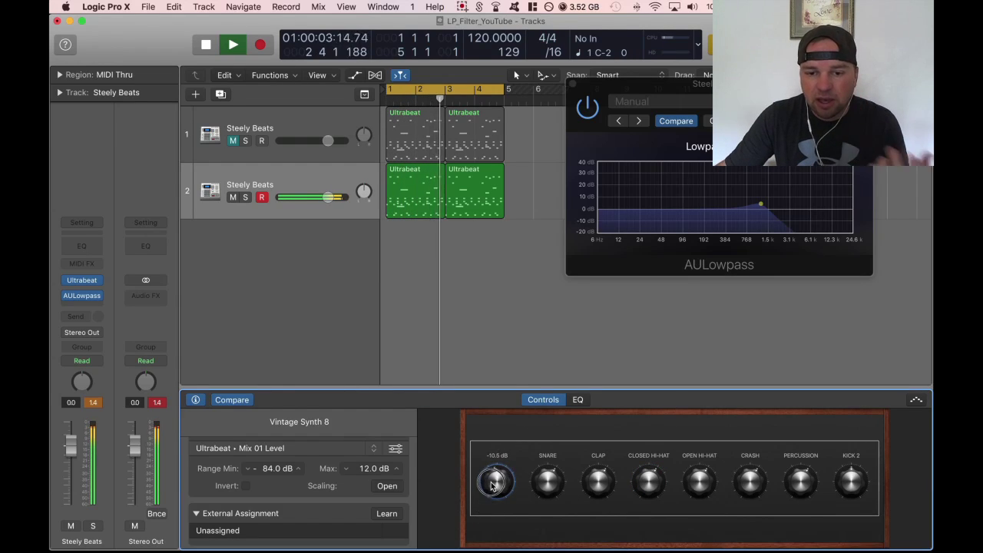
{"action": "left_click_drag", "start_coordinate": [492, 486], "coordinate": [484, 479]}
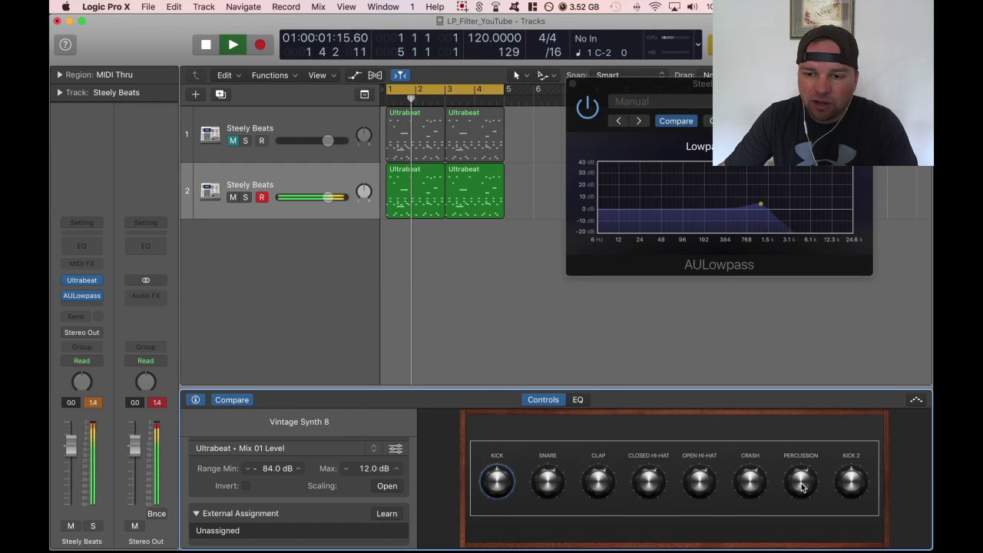
{"action": "left_click", "coordinate": [849, 482]}
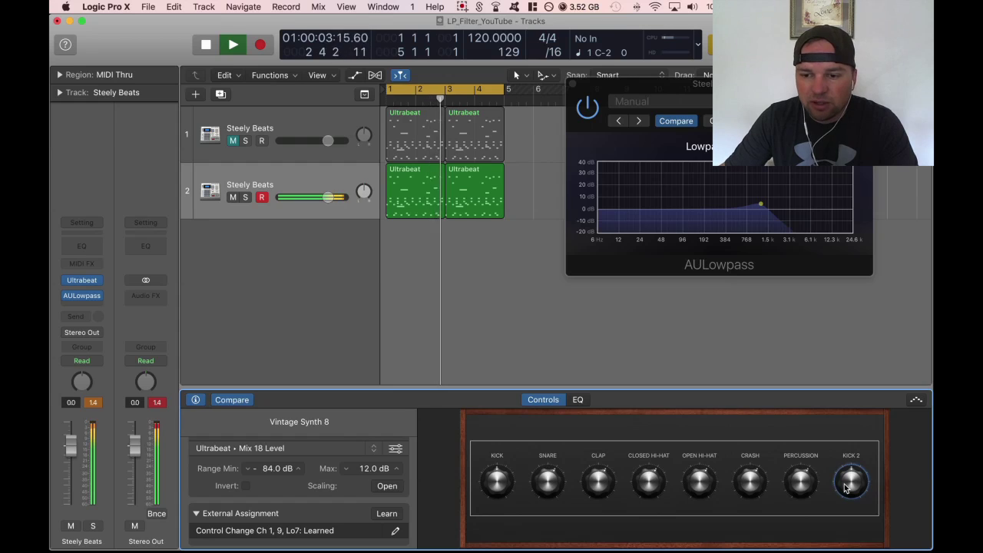
{"action": "left_click", "coordinate": [803, 485]}
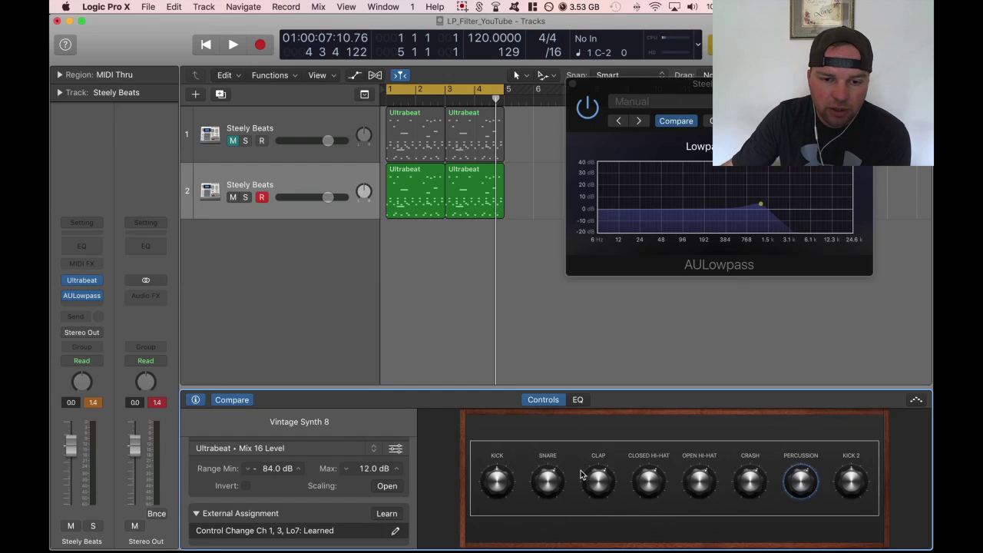
Step: Map the PERCUSSION knob to the AULowpass Cutoff Frequency parameter
{"action": "left_click", "coordinate": [375, 450]}
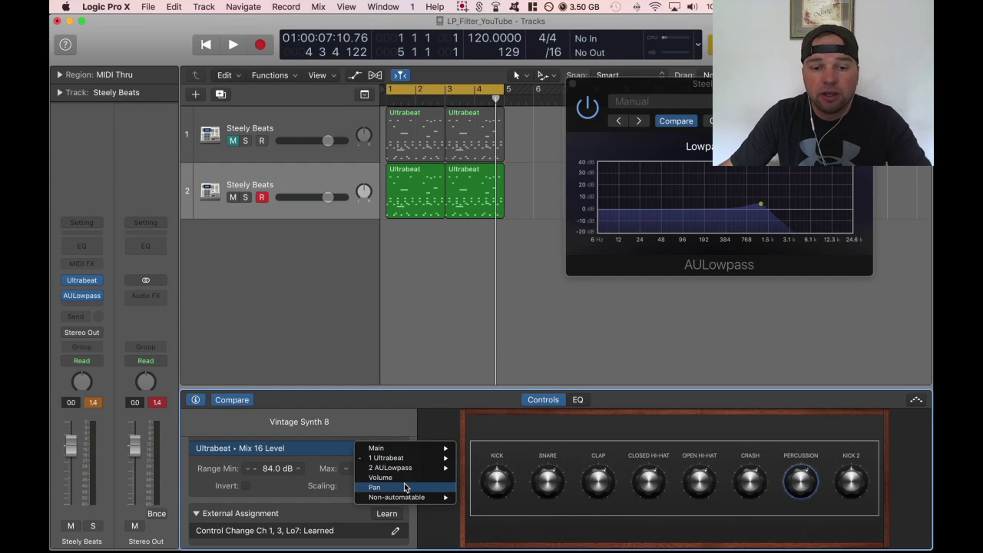
{"action": "mouse_move", "coordinate": [388, 498]}
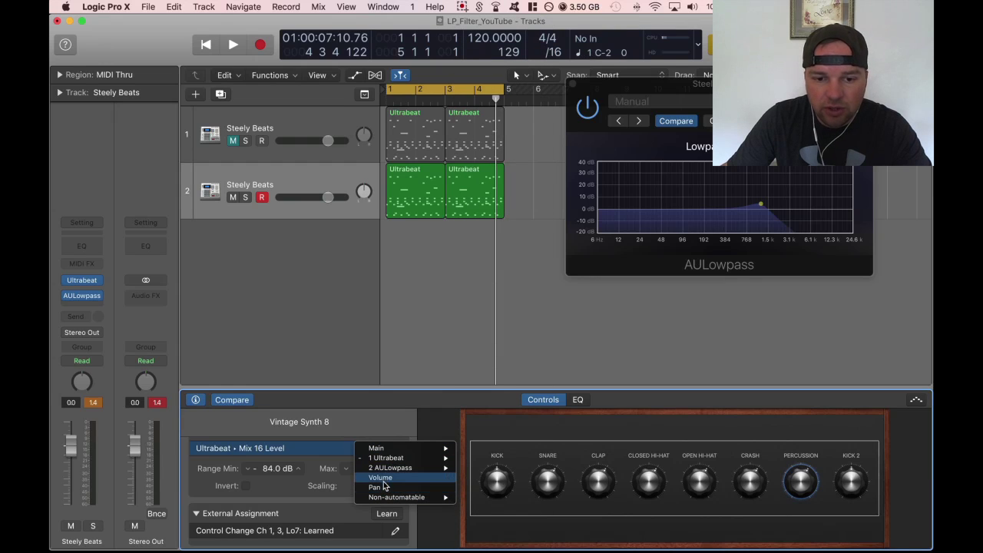
{"action": "mouse_move", "coordinate": [387, 475]}
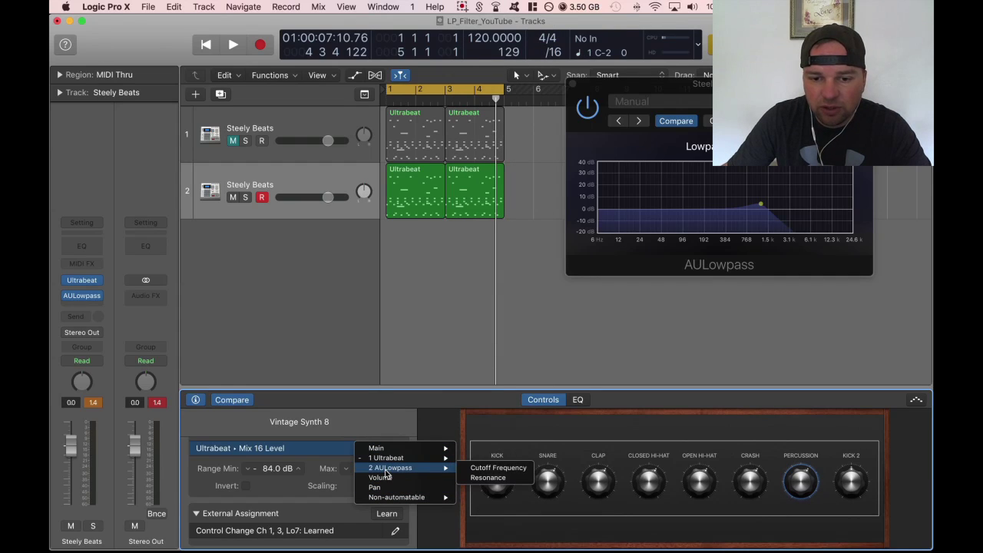
{"action": "left_click", "coordinate": [603, 518]}
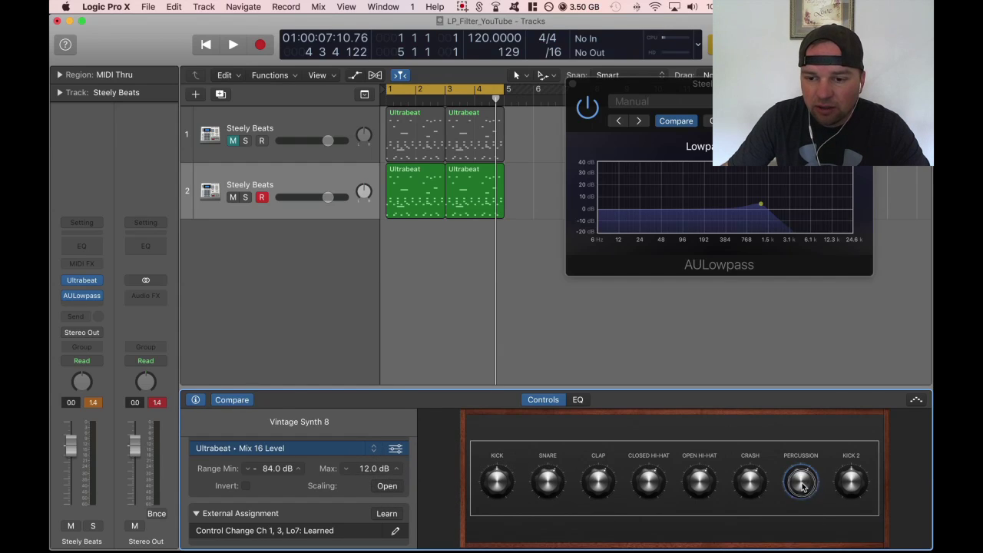
{"action": "left_click", "coordinate": [374, 449]}
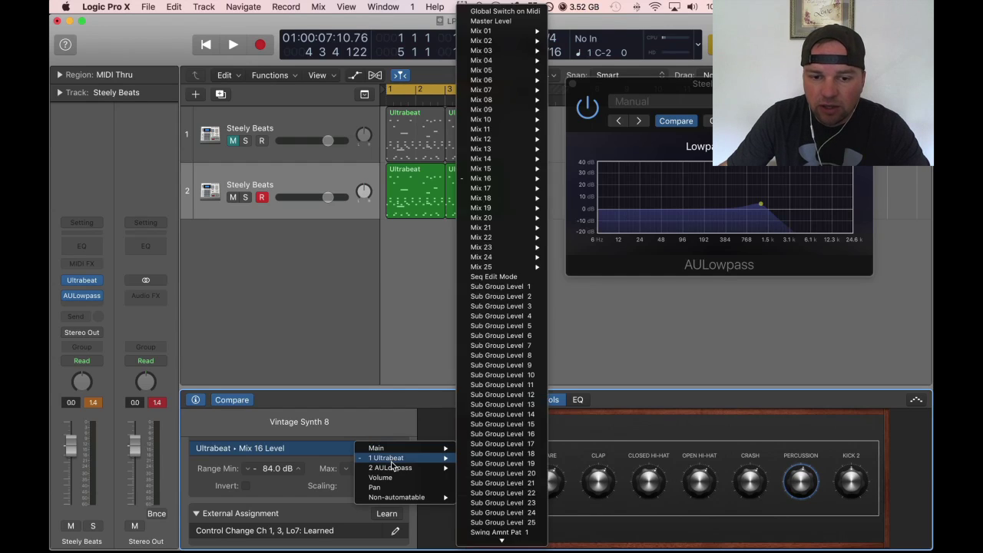
{"action": "mouse_move", "coordinate": [392, 468]}
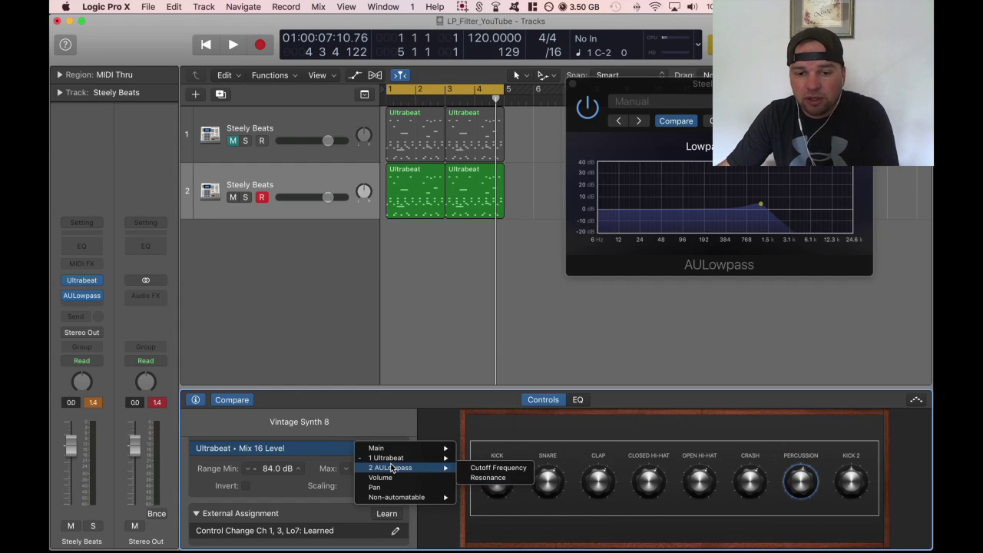
{"action": "left_click", "coordinate": [472, 469]}
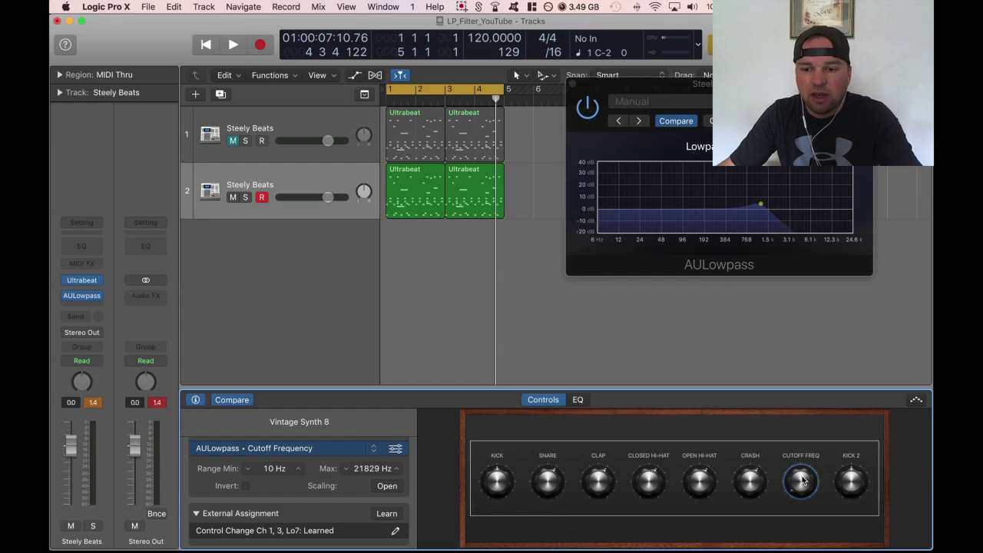
Step: Play the beat and turn the cutoff knob up to about 17 kHz
{"action": "key", "text": "space"}
{"action": "left_click_drag", "start_coordinate": [802, 480], "coordinate": [807, 434]}
{"action": "key", "text": "space"}
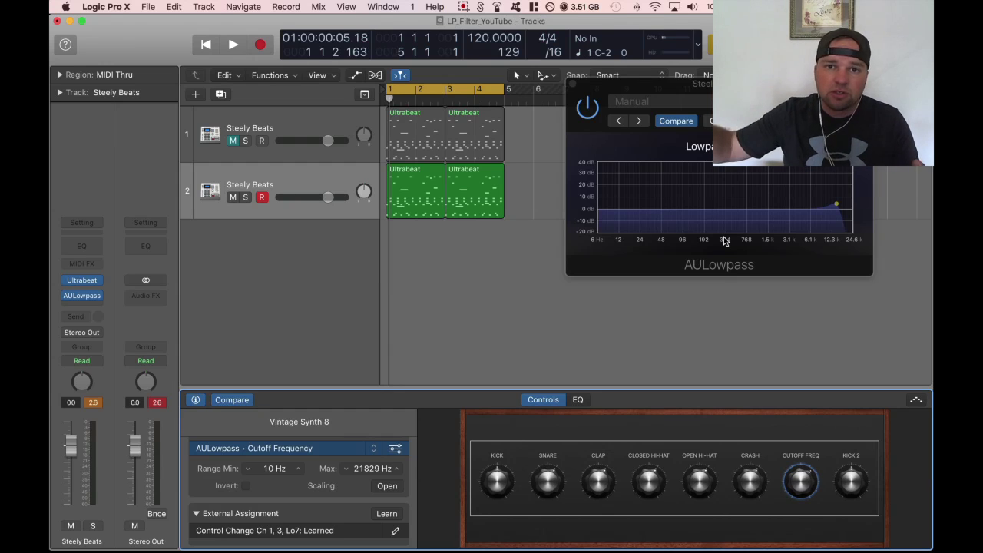
Step: Lower the cutoff to about 1.3 kHz and switch its scaling curve to exponential
{"action": "key", "text": "space"}
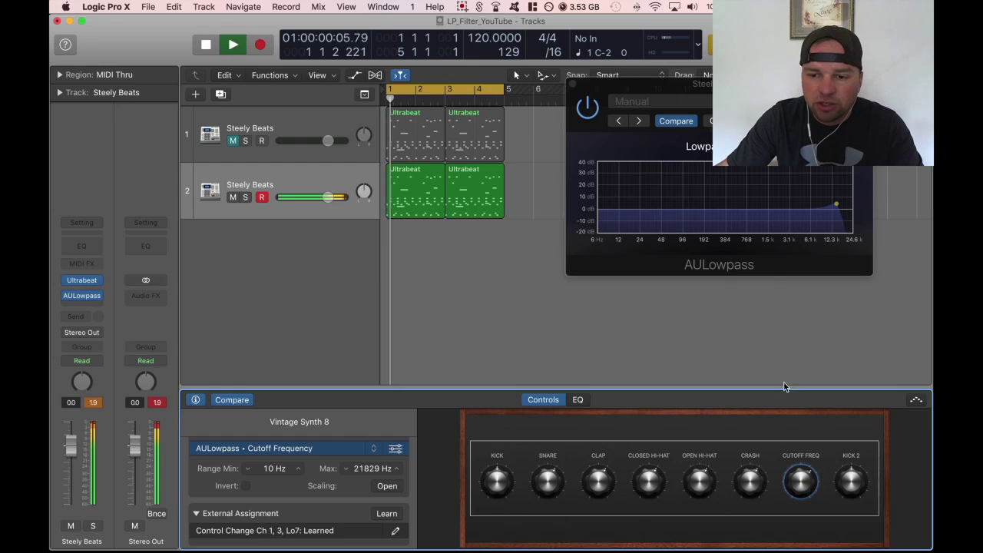
{"action": "left_click_drag", "start_coordinate": [791, 483], "coordinate": [818, 496]}
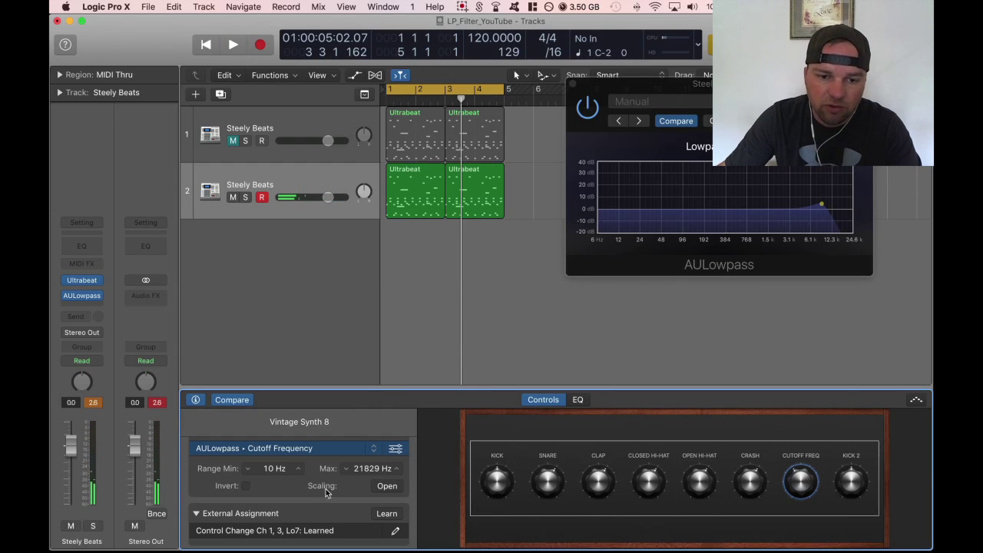
{"action": "left_click", "coordinate": [386, 486]}
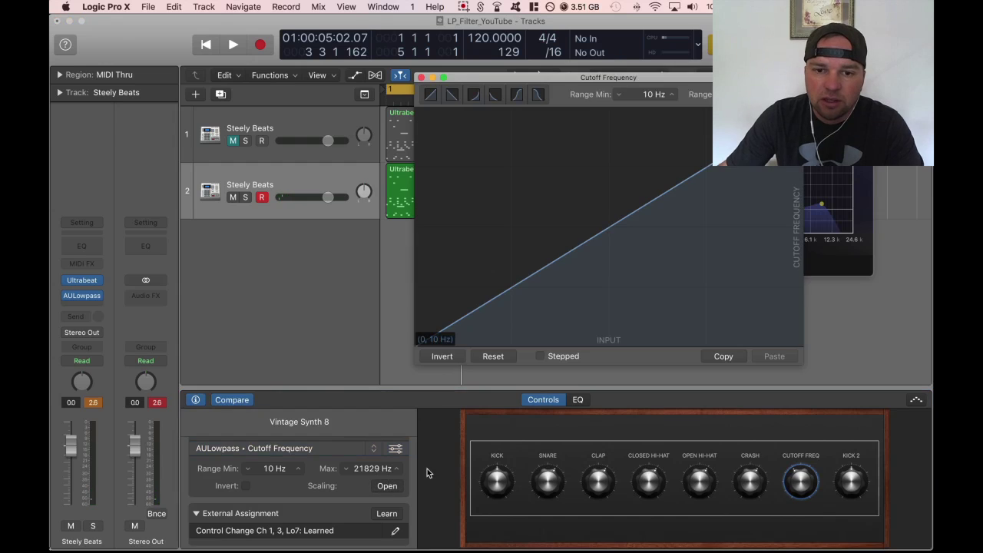
{"action": "left_click_drag", "start_coordinate": [736, 86], "coordinate": [480, 79]}
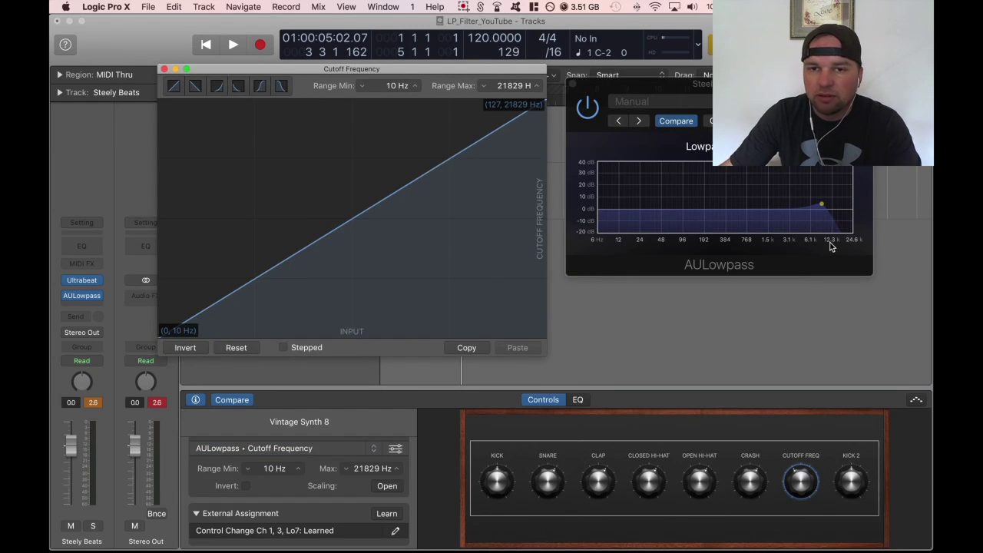
{"action": "left_click", "coordinate": [217, 87]}
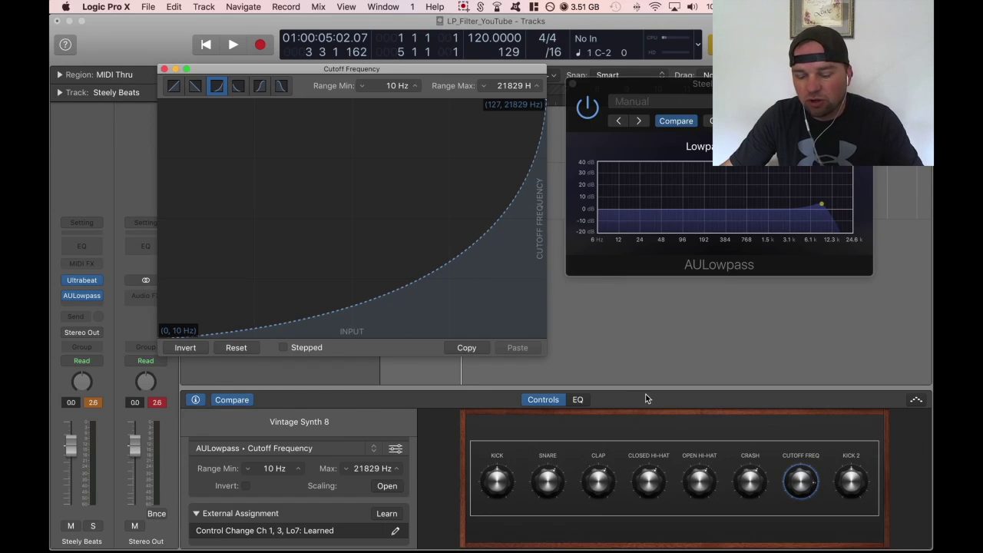
Step: During playback, bend the curve further and test the cutoff between 715 Hz and 3 kHz
{"action": "left_click", "coordinate": [594, 335]}
{"action": "key", "text": "space"}
{"action": "left_click_drag", "start_coordinate": [799, 484], "coordinate": [808, 549]}
{"action": "mouse_move", "coordinate": [402, 289]}
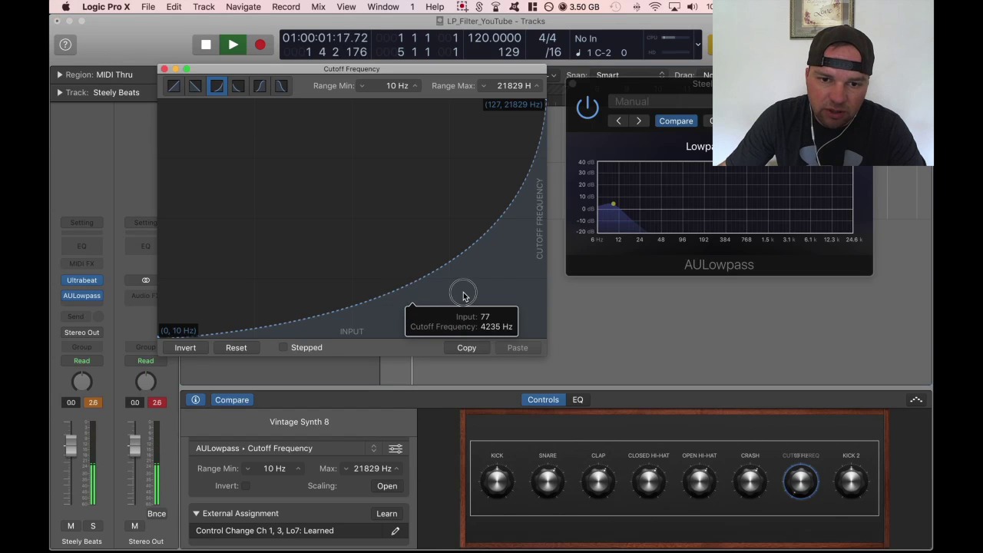
{"action": "left_click_drag", "start_coordinate": [485, 268], "coordinate": [540, 300]}
{"action": "left_click_drag", "start_coordinate": [811, 490], "coordinate": [798, 442]}
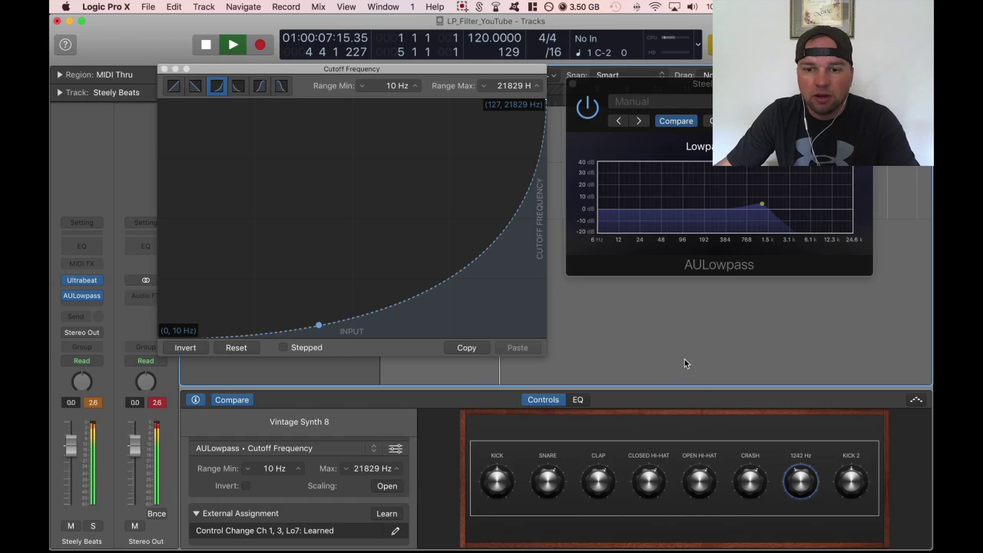
{"action": "key", "text": "space"}
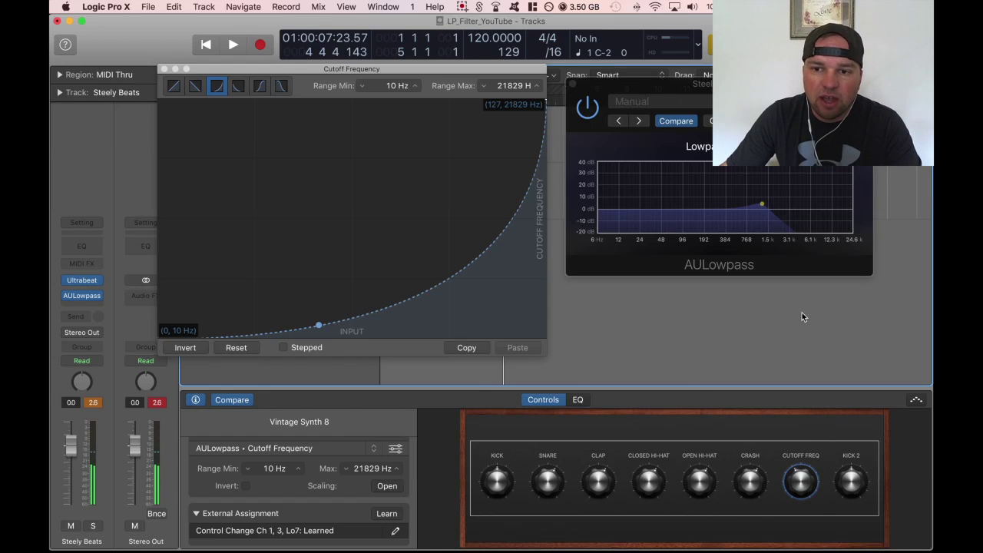
{"action": "left_click", "coordinate": [855, 479]}
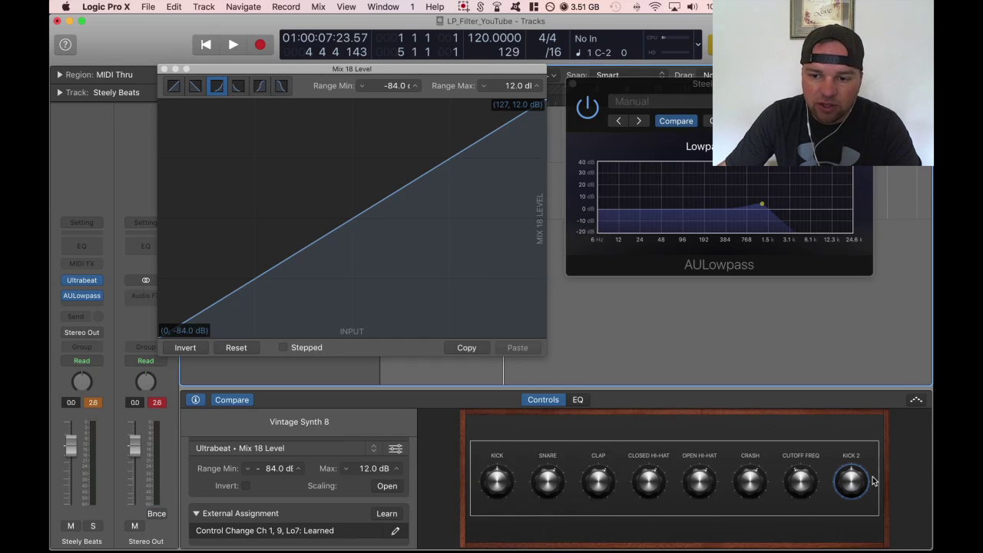
Step: Map the Kick 2 knob to AULowpass Resonance, raise it to about +35 dB, close the editor
{"action": "left_click", "coordinate": [375, 450]}
{"action": "mouse_move", "coordinate": [403, 468]}
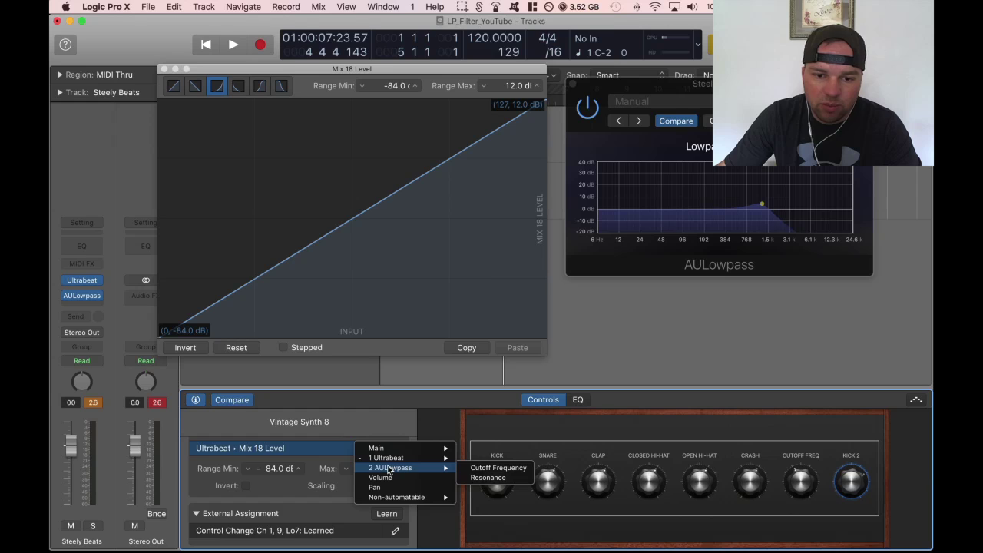
{"action": "left_click", "coordinate": [488, 477]}
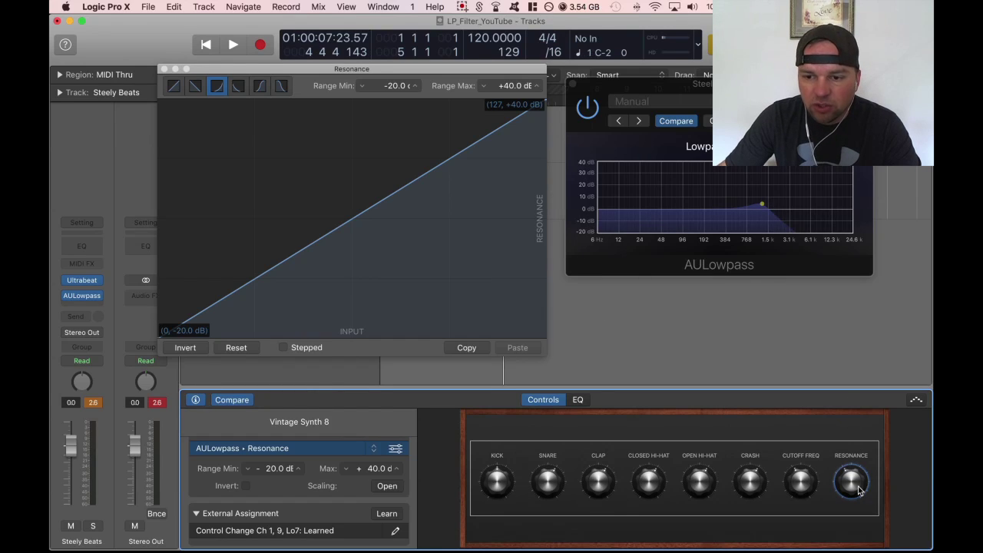
{"action": "left_click_drag", "start_coordinate": [859, 492], "coordinate": [851, 465]}
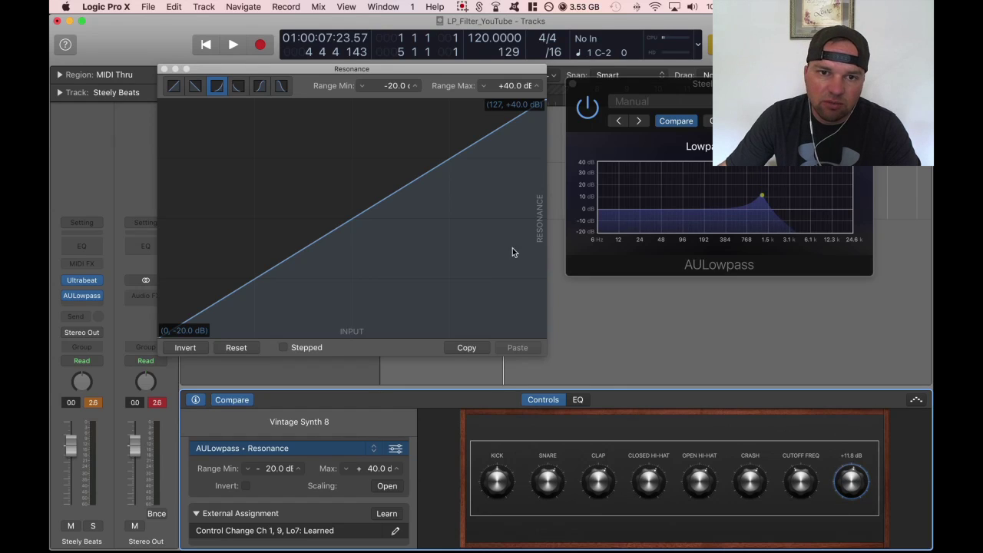
{"action": "left_click", "coordinate": [164, 69]}
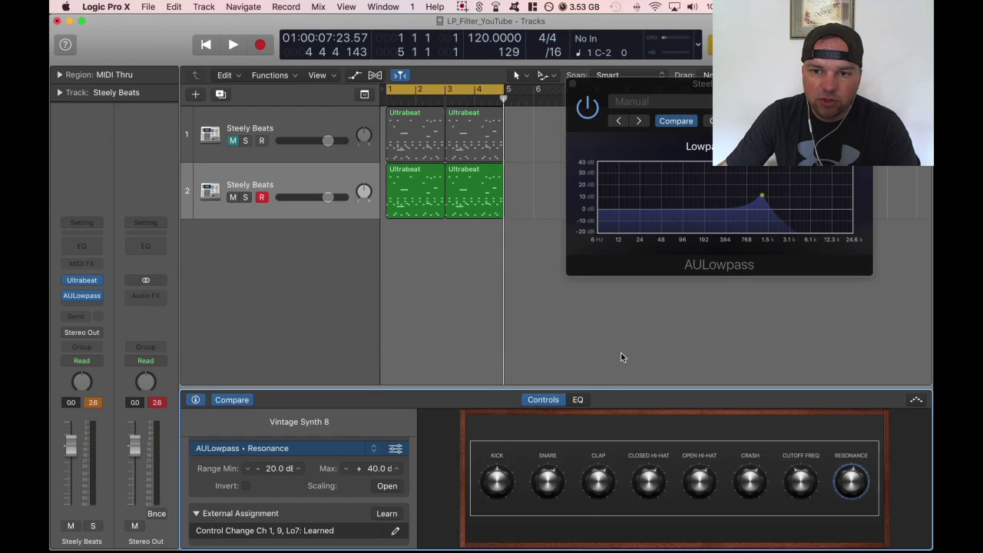
Step: Play from the start and sweep the cutoff between about 1923 Hz and 492 Hz
{"action": "key", "text": "Return"}
{"action": "key", "text": "space"}
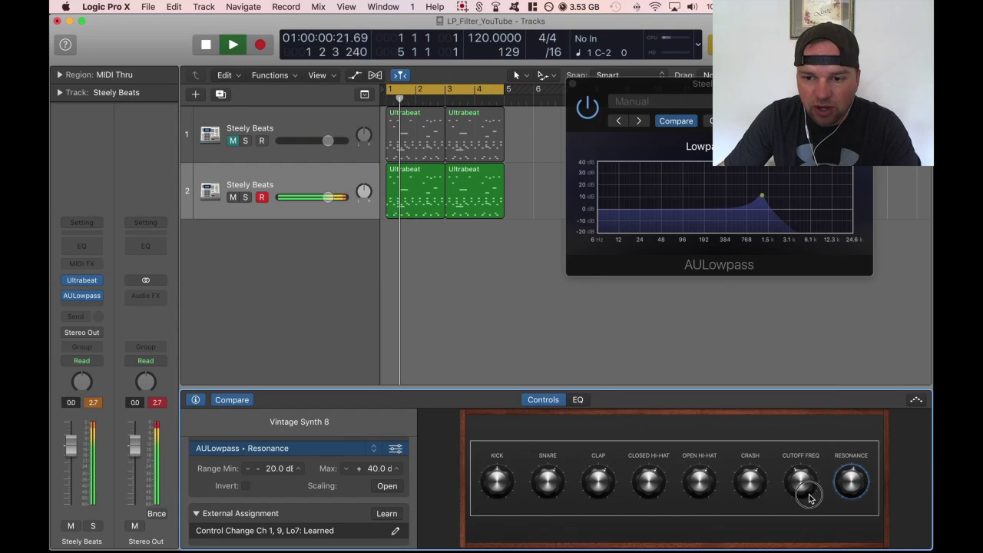
{"action": "left_click", "coordinate": [811, 445]}
{"action": "left_click_drag", "start_coordinate": [810, 445], "coordinate": [802, 527]}
{"action": "mouse_move", "coordinate": [849, 484]}
{"action": "left_mouse_down"}
{"action": "mouse_move", "coordinate": [848, 442]}
{"action": "mouse_move", "coordinate": [851, 497]}
{"action": "left_mouse_up"}
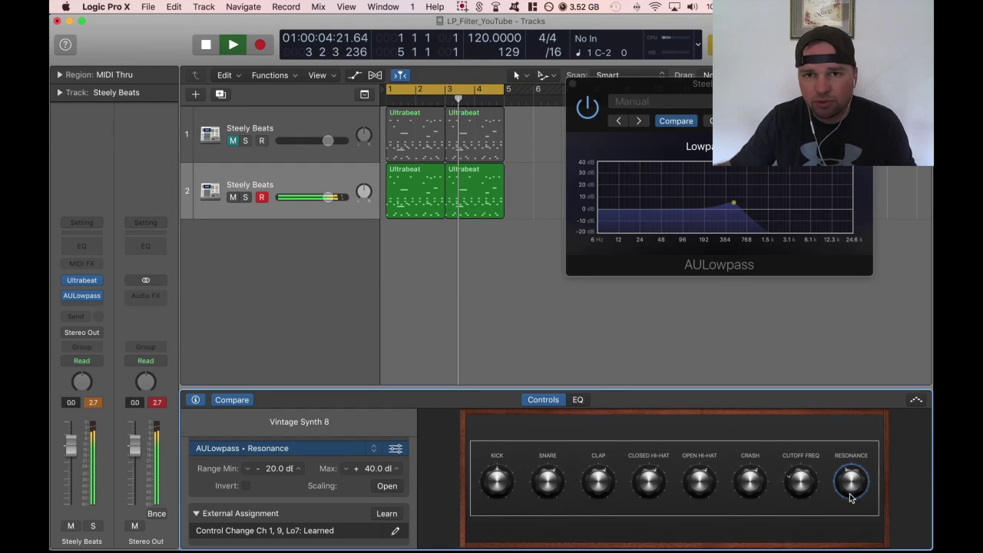
{"action": "left_click", "coordinate": [801, 483]}
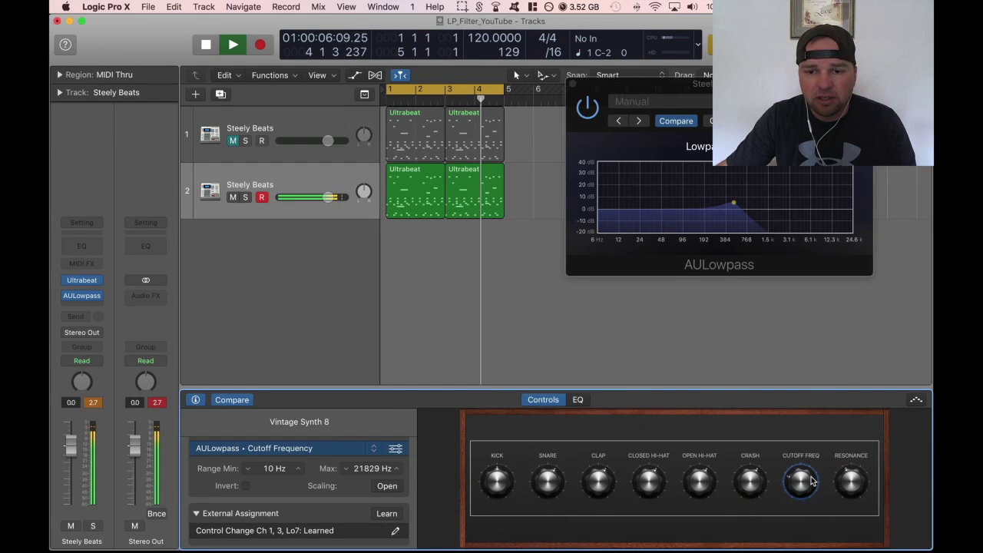
Step: Stop playback and MIDI-learn a hardware controller knob to the Cutoff Freq Smart Control
{"action": "left_click", "coordinate": [481, 317]}
{"action": "key", "text": "space"}
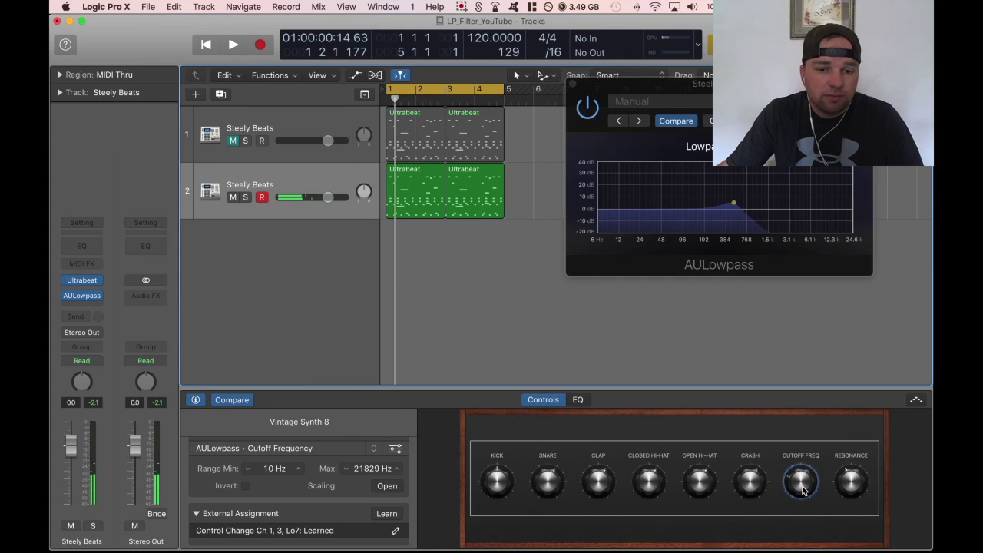
{"action": "left_click", "coordinate": [388, 514]}
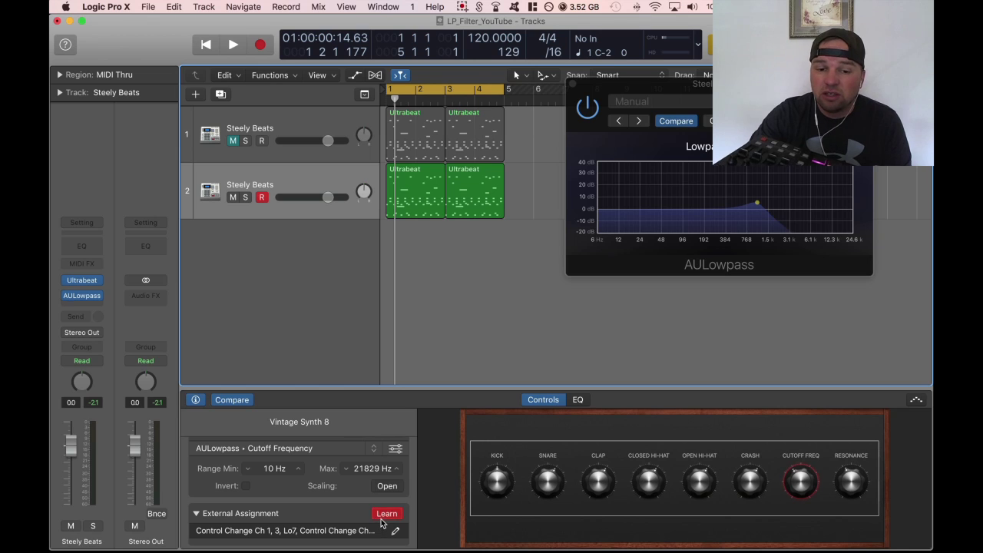
{"action": "left_click", "coordinate": [383, 518]}
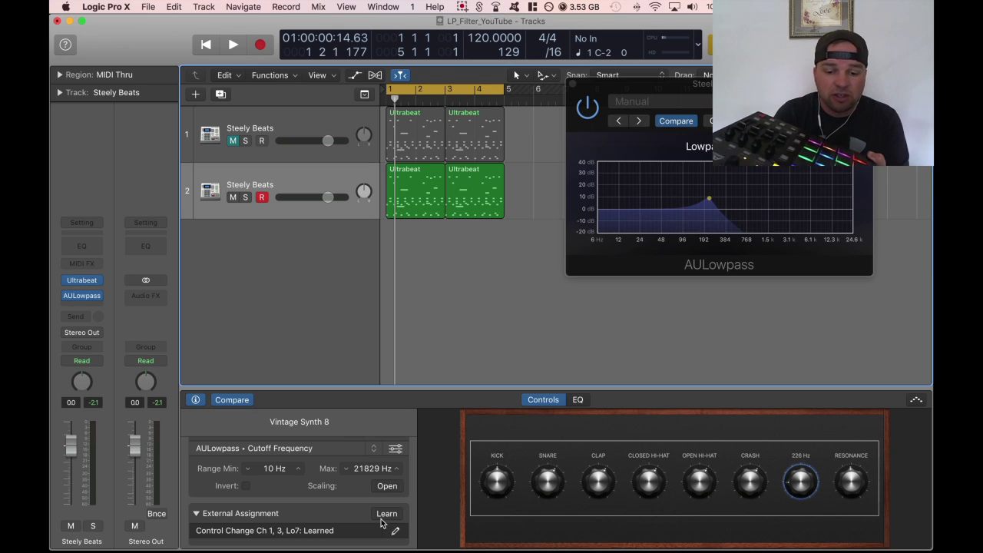
Step: Play back to test the hardware cutoff sweep, then select the Resonance knob
{"action": "key", "text": "space"}
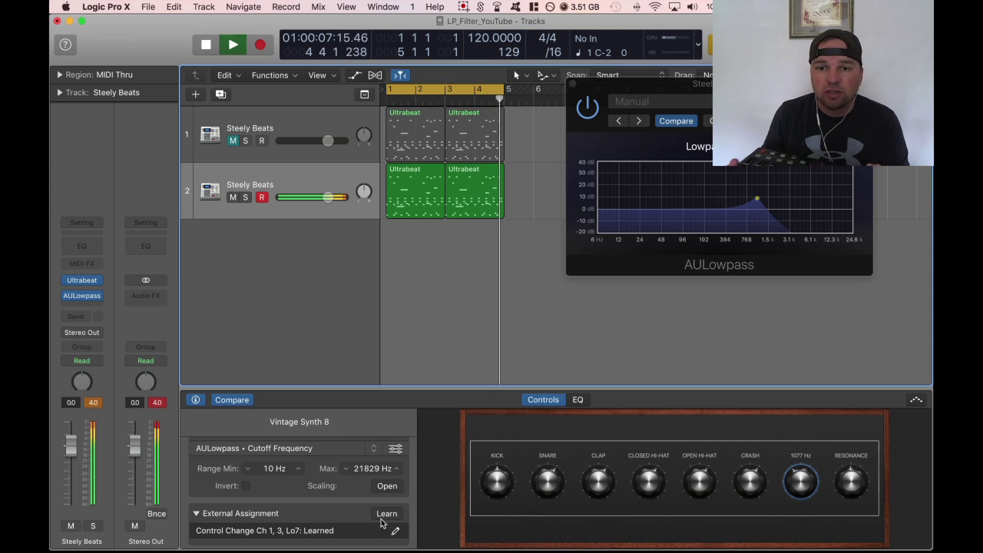
{"action": "key", "text": "space"}
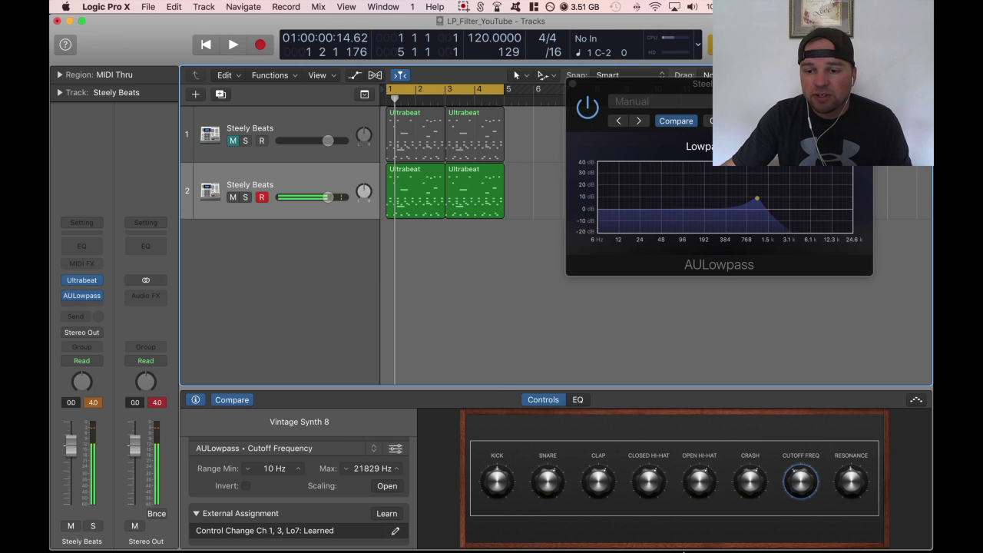
{"action": "left_click", "coordinate": [858, 478]}
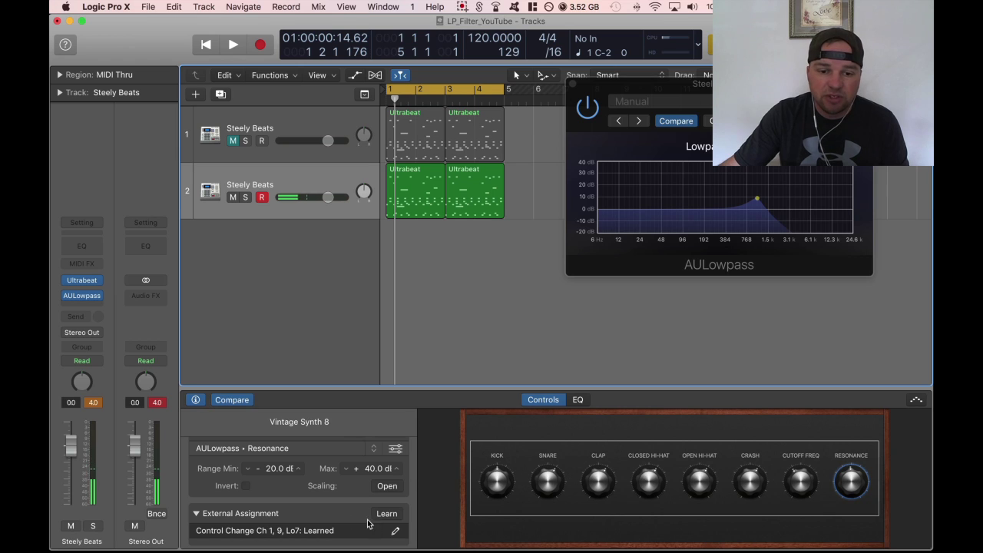
Step: Delete the Learned Resonance entry in Controller Assignments so Resonance shows Unassigned
{"action": "left_click", "coordinate": [396, 532]}
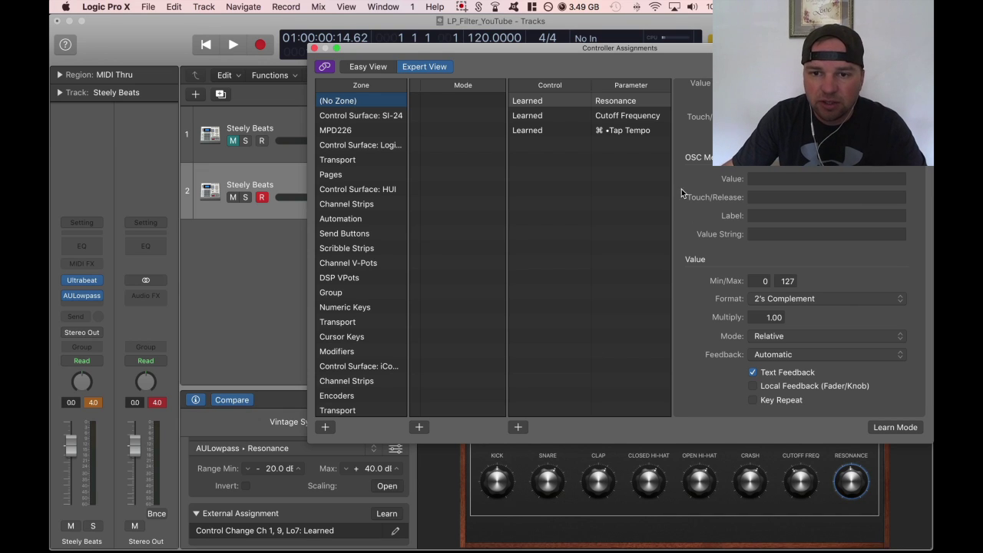
{"action": "left_click", "coordinate": [628, 103]}
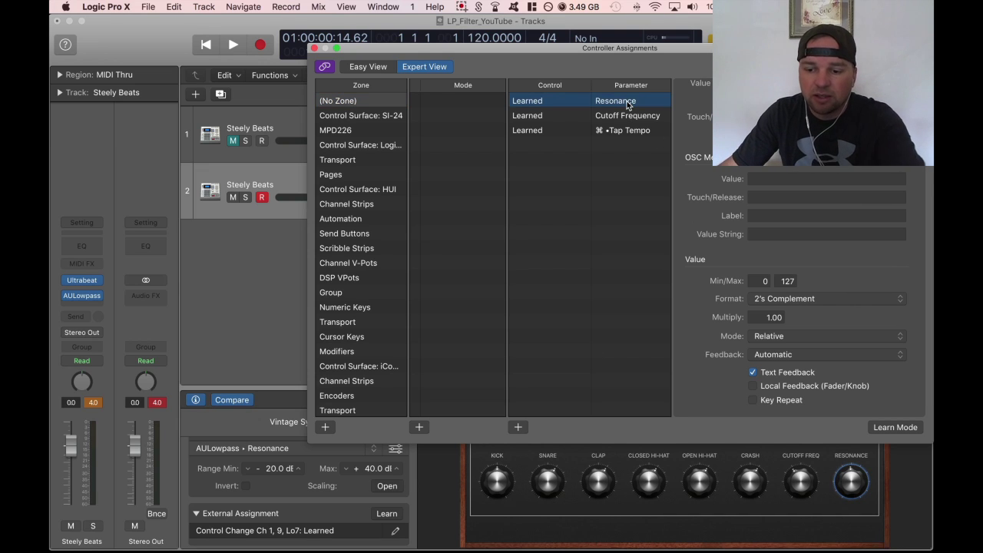
{"action": "key", "text": "Delete"}
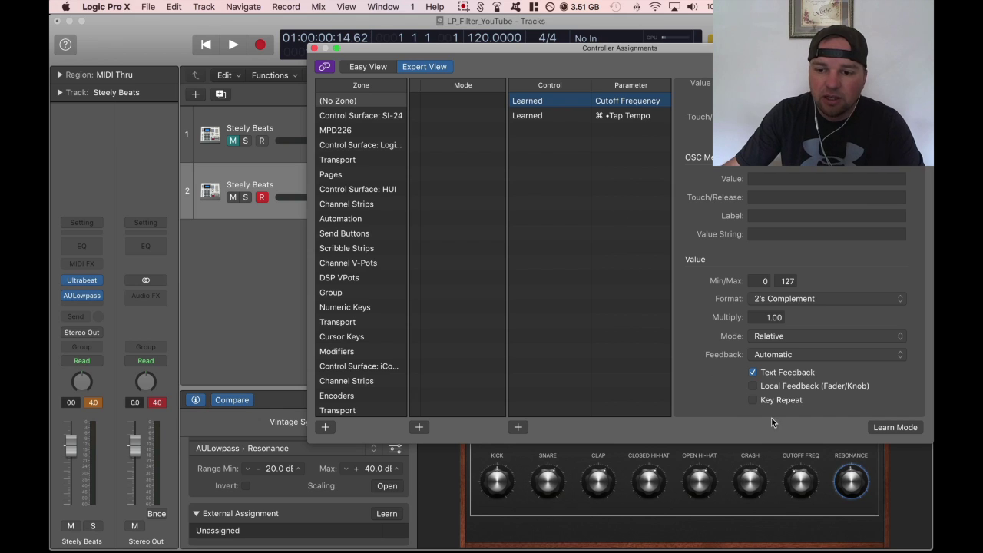
{"action": "left_click", "coordinate": [314, 49]}
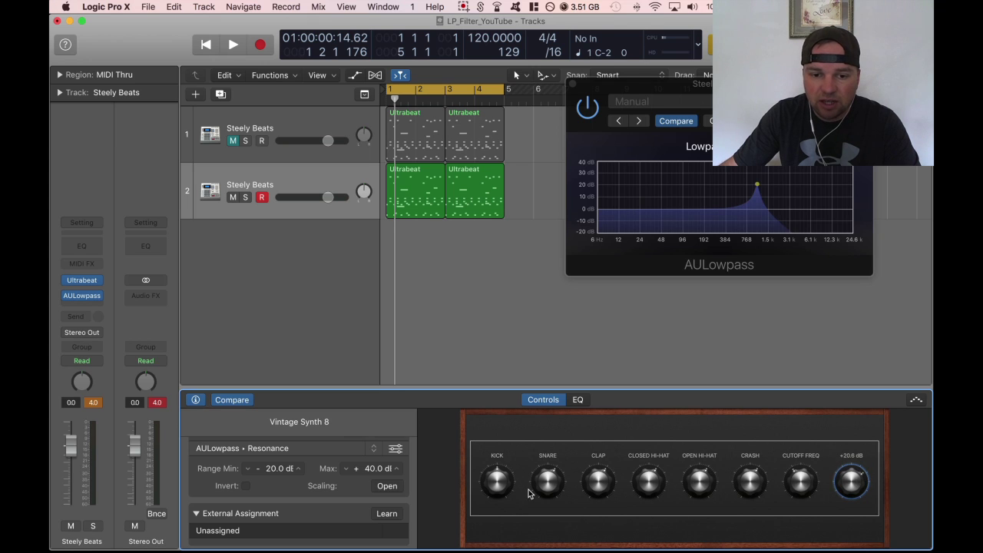
Step: Relearn Resonance to hardware Control Change Ch 1, 9 and start playback to test it
{"action": "left_click", "coordinate": [391, 518]}
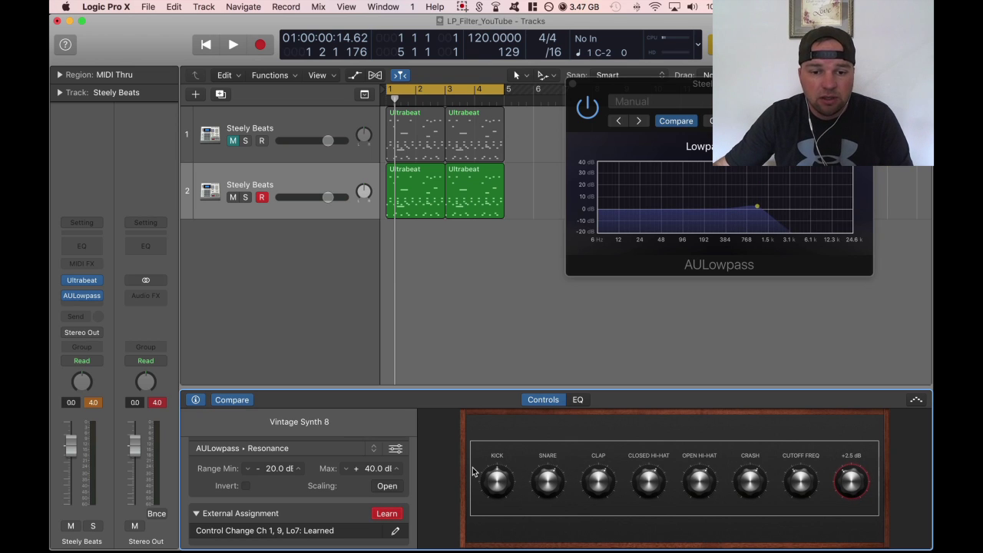
{"action": "left_click", "coordinate": [398, 517]}
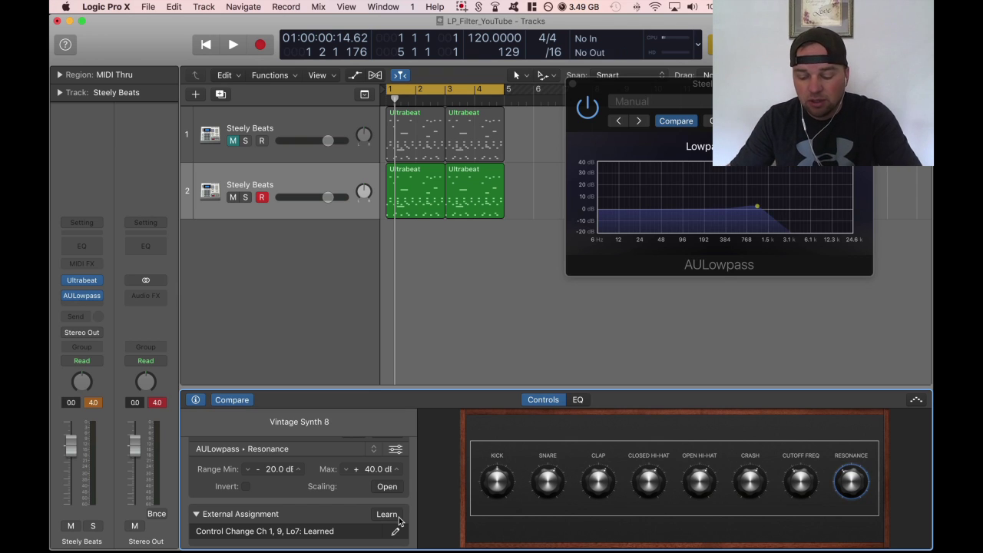
{"action": "key", "text": "space"}
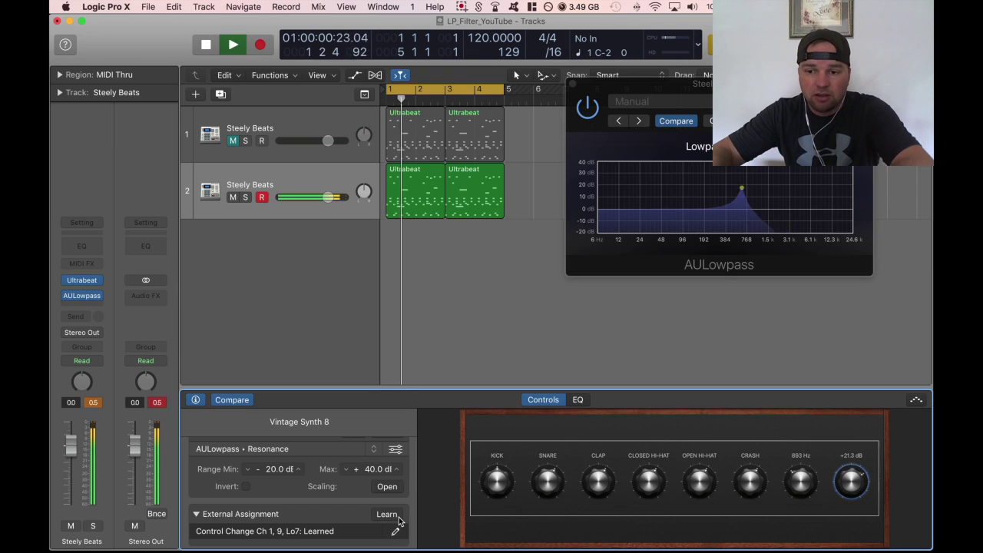